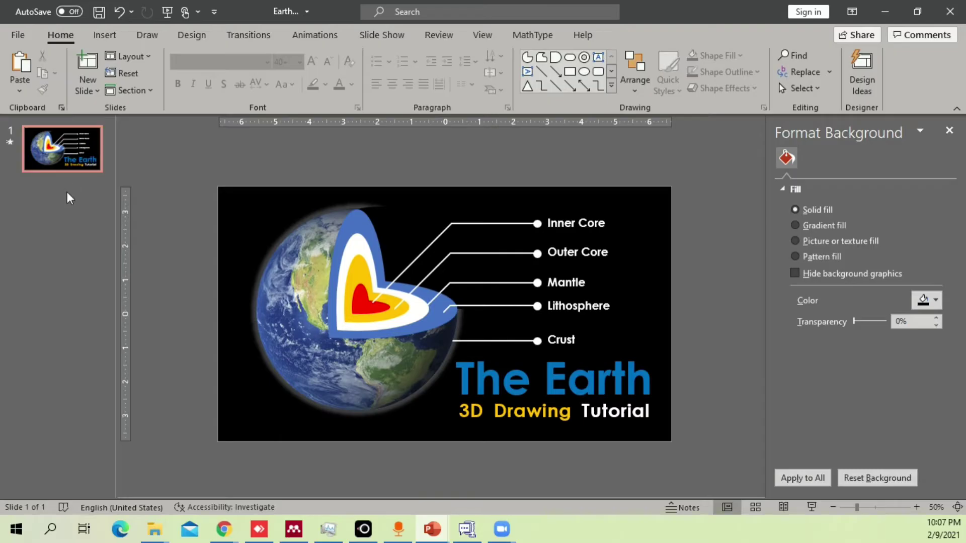
Step: Add a new slide after slide 1 and delete its title and content placeholders
{"action": "key", "text": "Return"}
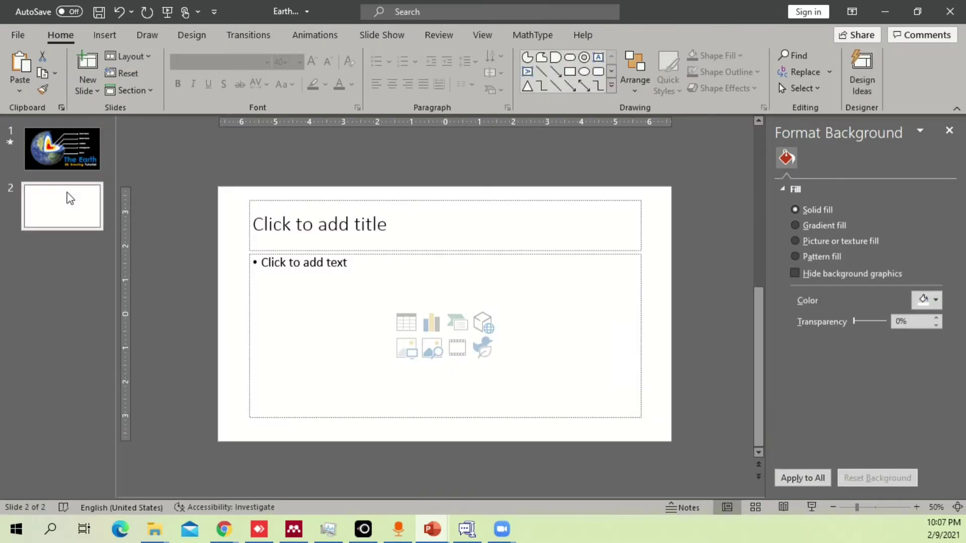
{"action": "left_click", "coordinate": [231, 194]}
{"action": "key", "text": "ctrl+a"}
{"action": "key", "text": "Delete"}
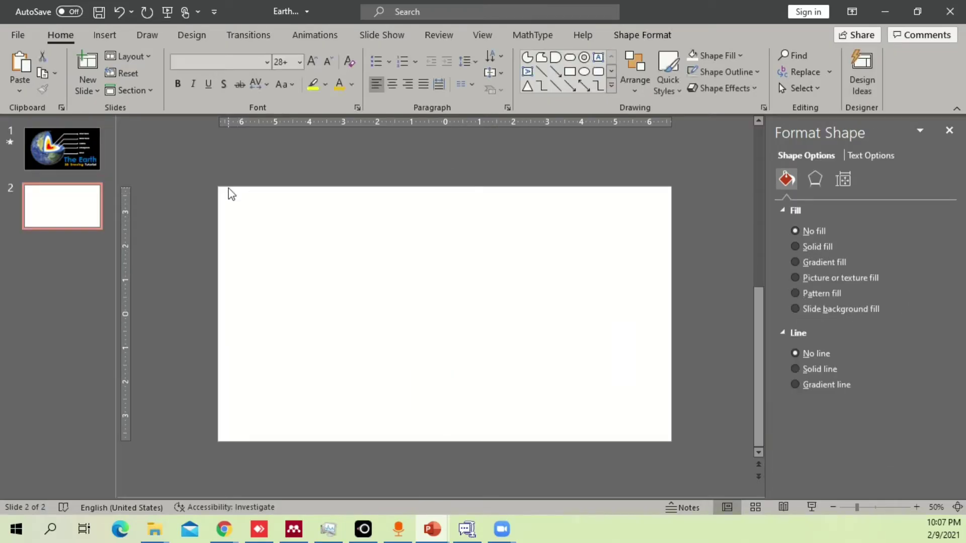
Step: Search online pictures for "earth" and insert the globe on a white background that shows the Americas
{"action": "left_click", "coordinate": [104, 36]}
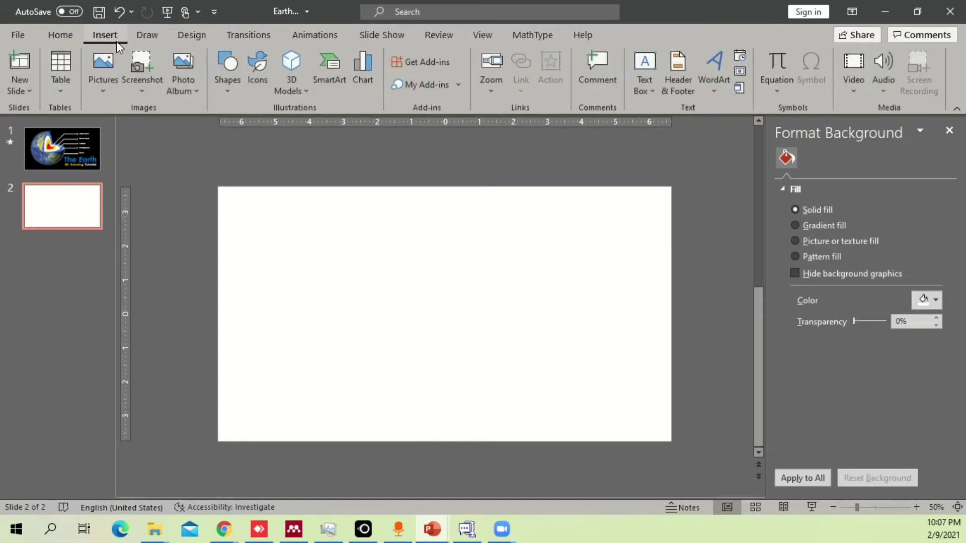
{"action": "left_click", "coordinate": [104, 90]}
{"action": "left_click", "coordinate": [147, 171]}
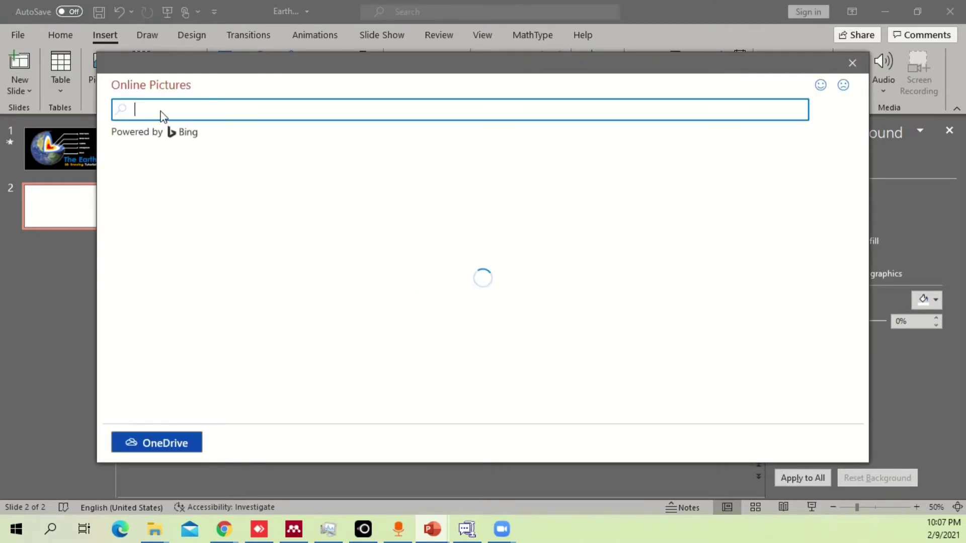
{"action": "type", "text": "earth"}
{"action": "key", "text": "Return"}
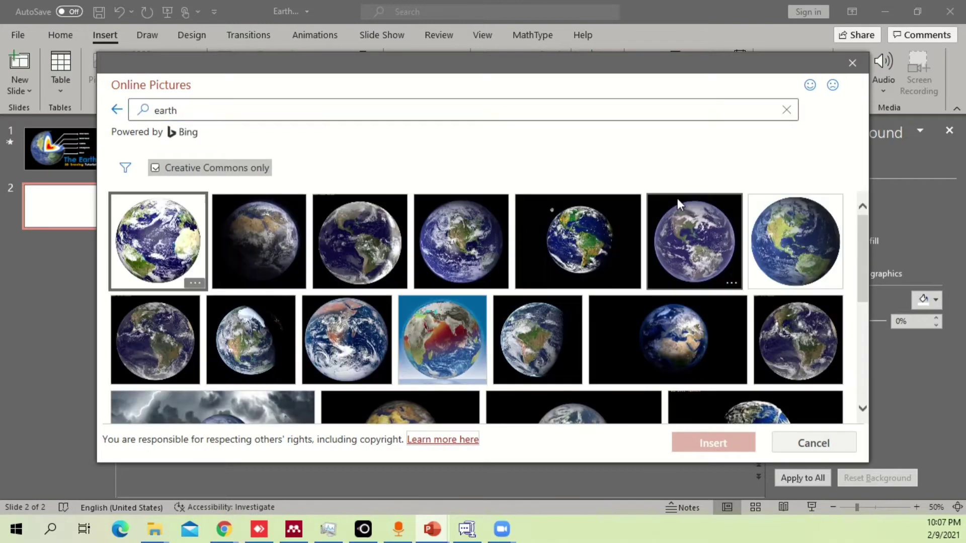
{"action": "left_click", "coordinate": [793, 229]}
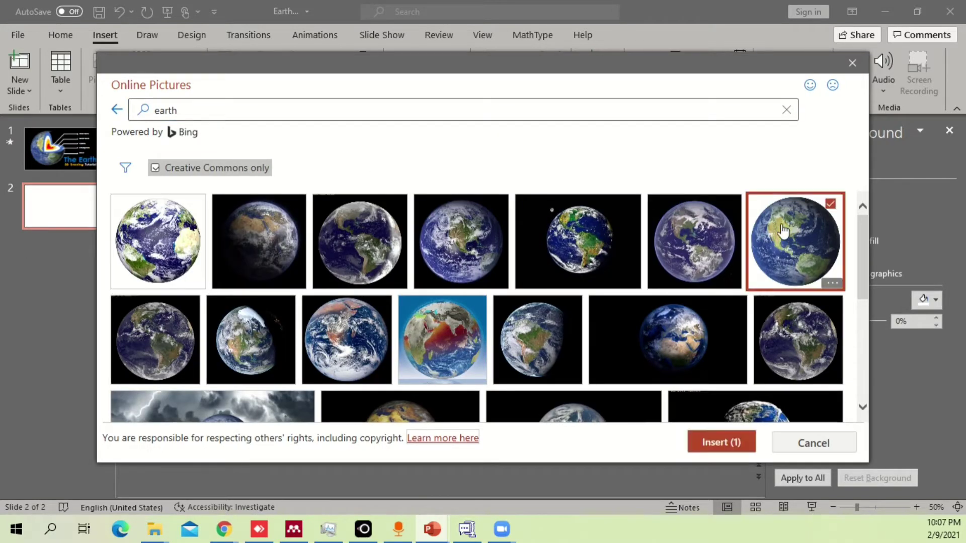
{"action": "left_click", "coordinate": [735, 448]}
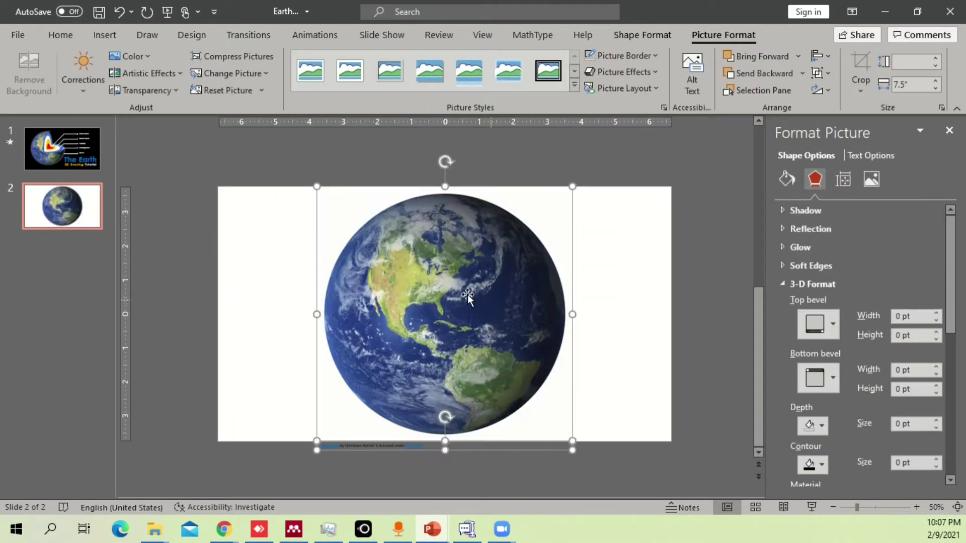
Step: Delete the attribution caption below the Earth picture
{"action": "left_click", "coordinate": [397, 467]}
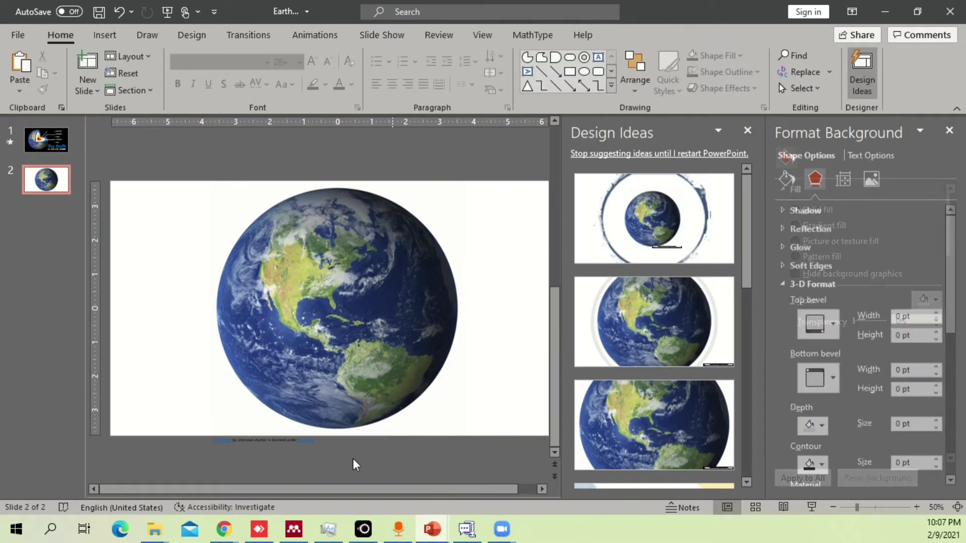
{"action": "left_click", "coordinate": [159, 430]}
{"action": "key", "text": "Delete"}
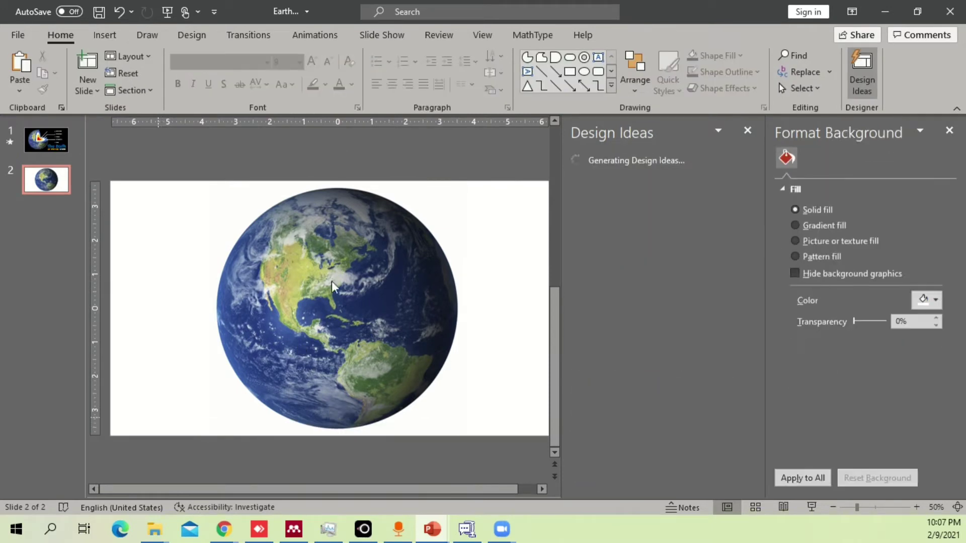
Step: Shrink the Earth picture to about 6.67 inches square and place it in the left half of the slide
{"action": "left_click", "coordinate": [459, 206]}
{"action": "left_click", "coordinate": [464, 179]}
{"action": "left_click_drag", "start_coordinate": [457, 198], "coordinate": [425, 171]}
{"action": "key", "text": "ctrl+z"}
{"action": "key", "text": "ctrl+z"}
{"action": "left_click_drag", "start_coordinate": [344, 274], "coordinate": [285, 279]}
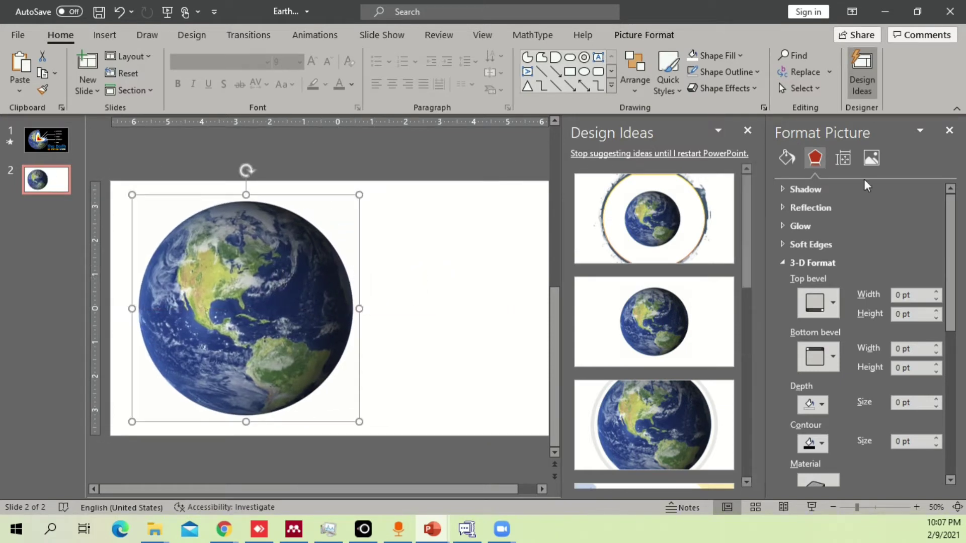
Step: Close the Design Ideas and Format Picture panes and deselect the Earth picture
{"action": "left_click", "coordinate": [949, 131]}
{"action": "left_click", "coordinate": [949, 132]}
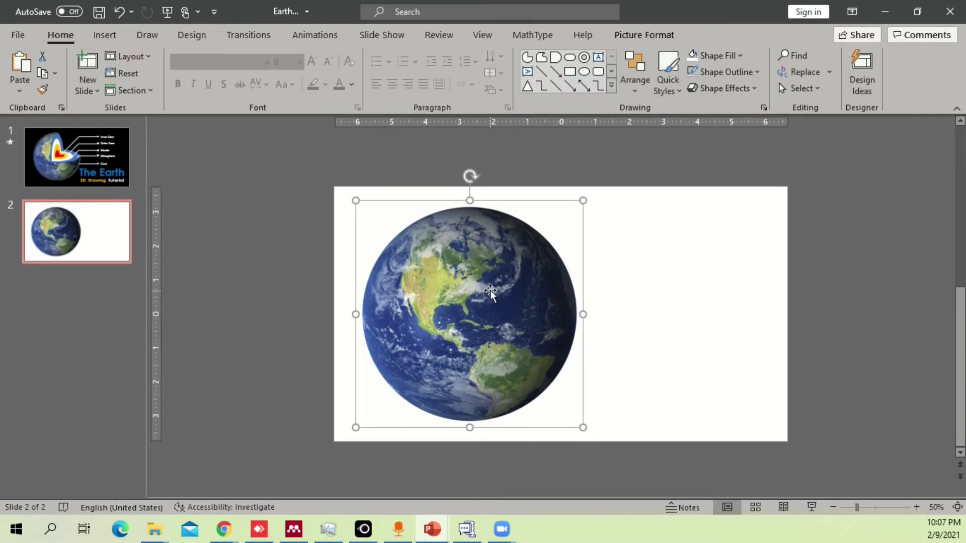
{"action": "left_click", "coordinate": [737, 228]}
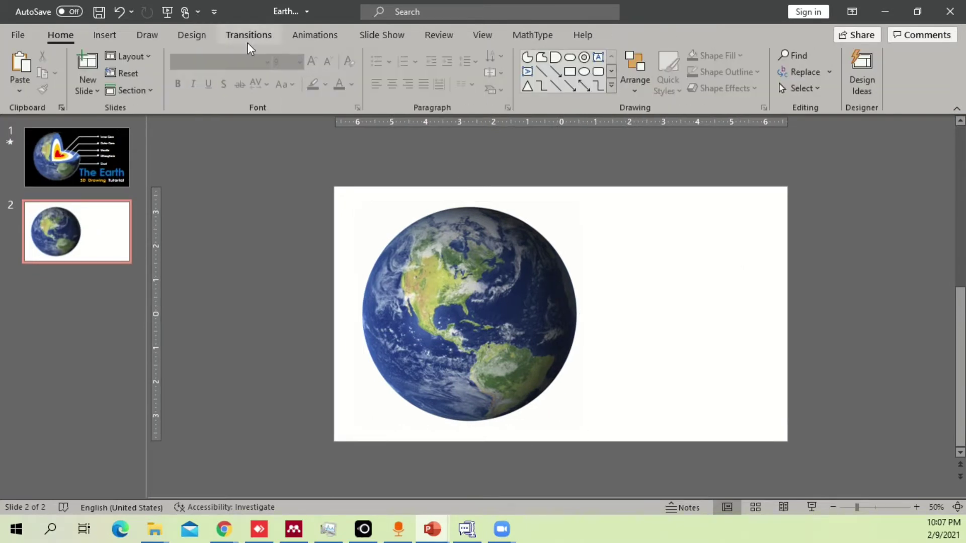
Step: Set the slide background to a solid black fill
{"action": "left_click", "coordinate": [190, 35]}
{"action": "left_click", "coordinate": [833, 80]}
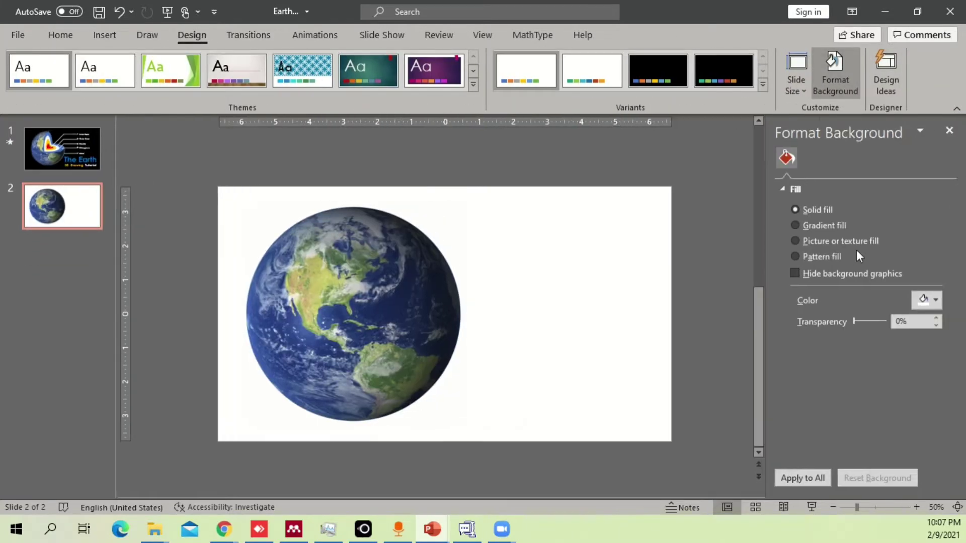
{"action": "left_click", "coordinate": [937, 300]}
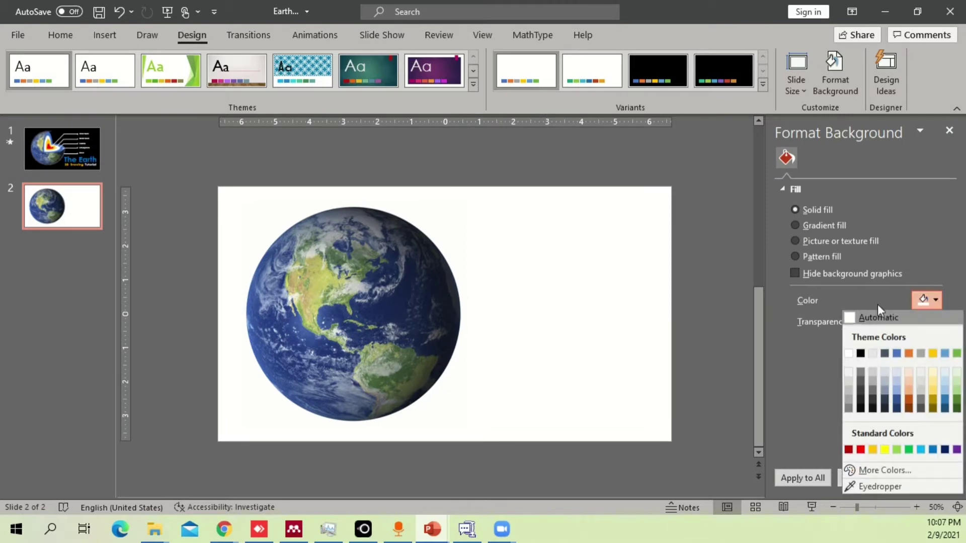
{"action": "left_click", "coordinate": [861, 353]}
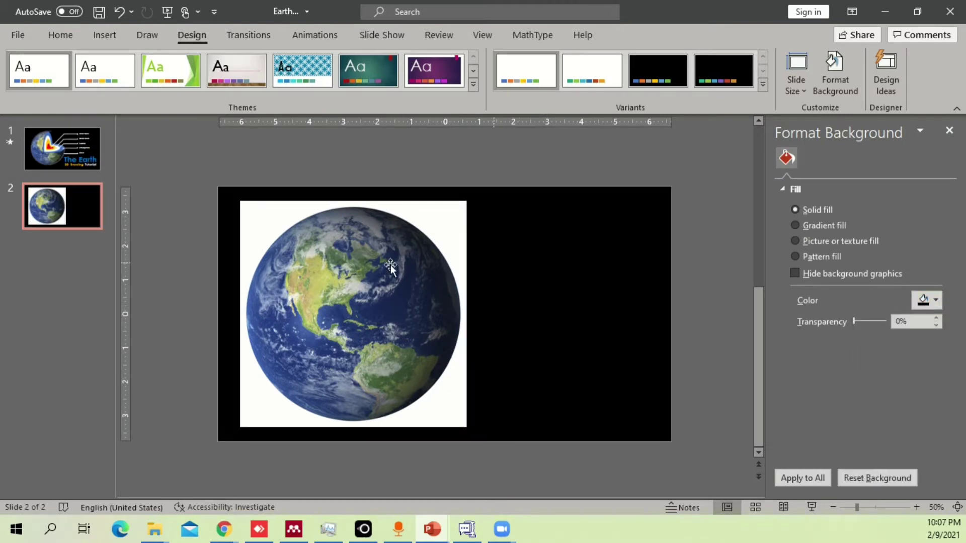
Step: Remove the white background of the Earth picture, marking the missing parts of the globe as areas to keep
{"action": "left_click", "coordinate": [345, 264]}
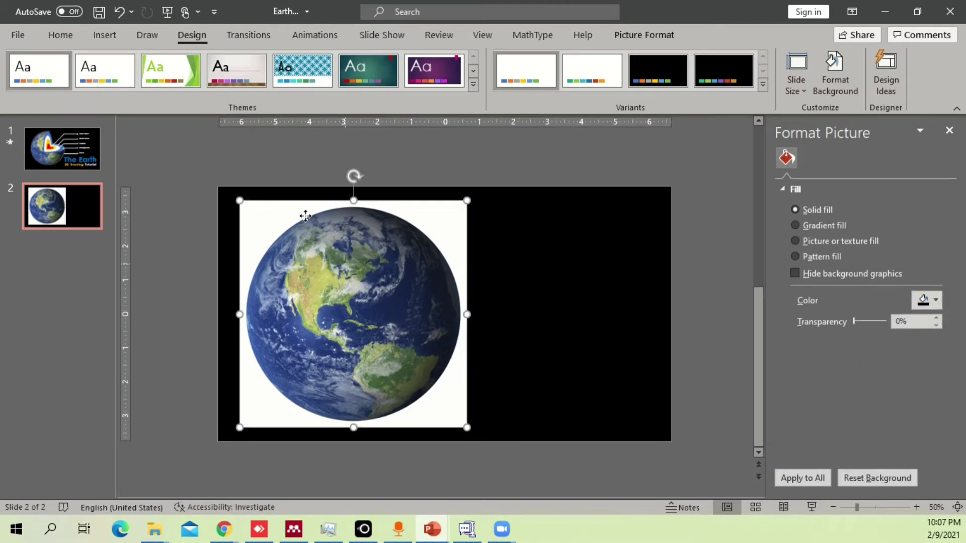
{"action": "double_click", "coordinate": [349, 263]}
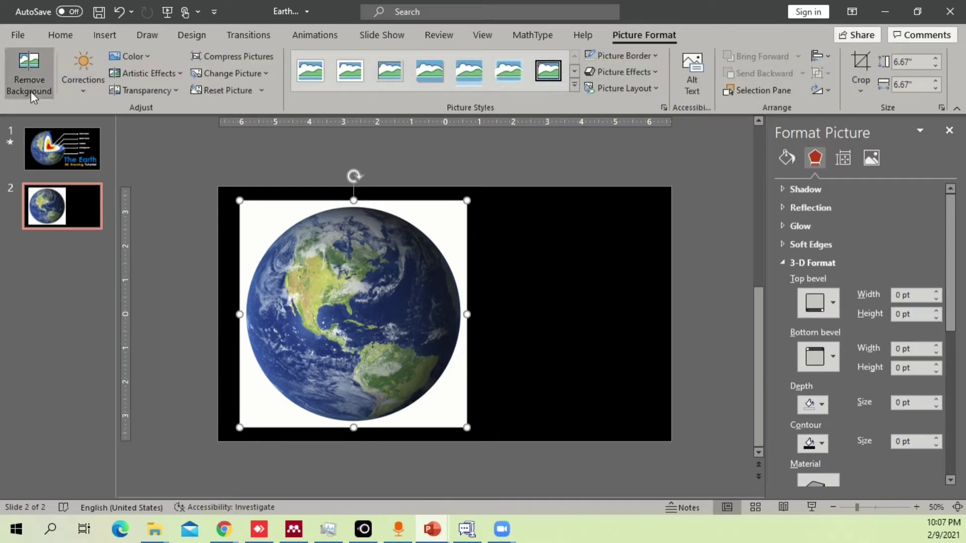
{"action": "left_click", "coordinate": [29, 73]}
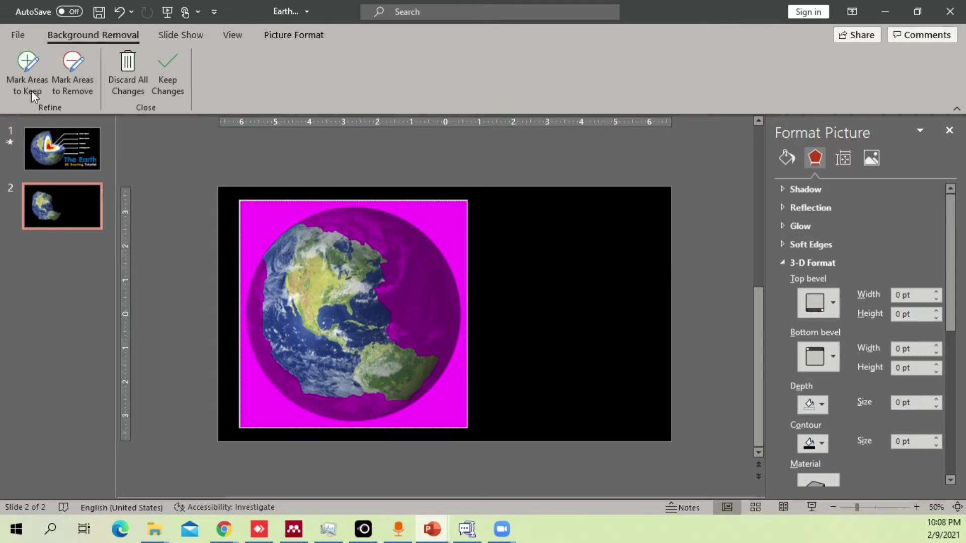
{"action": "left_click", "coordinate": [76, 88]}
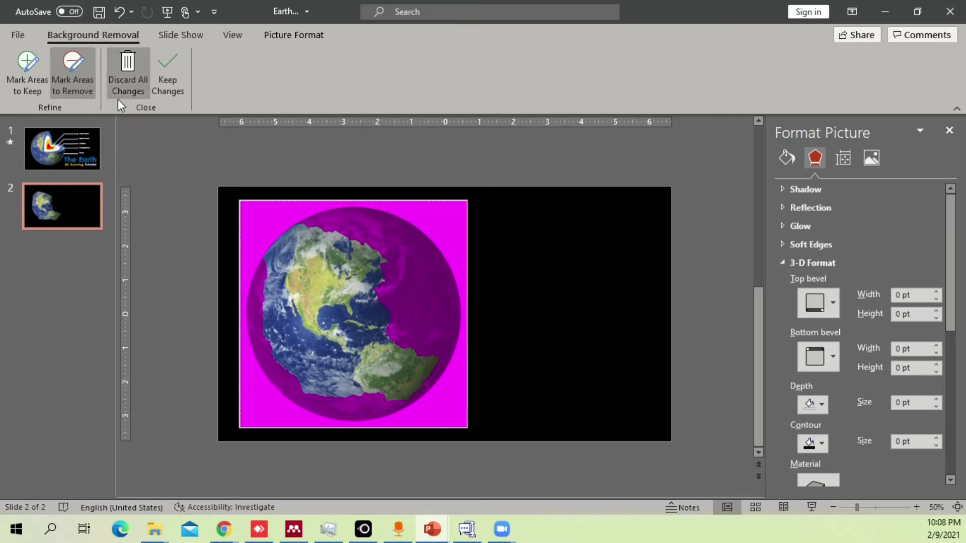
{"action": "left_click", "coordinate": [25, 86]}
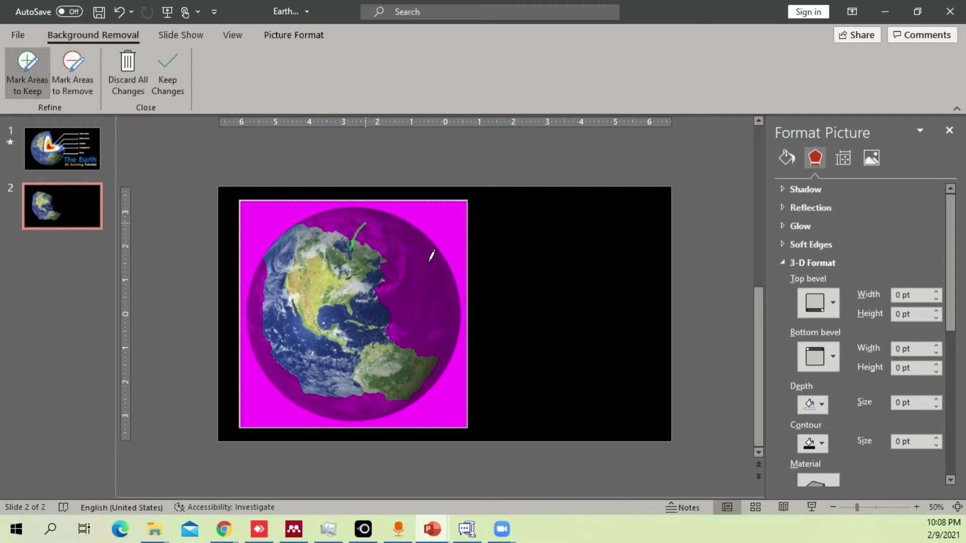
{"action": "left_click_drag", "start_coordinate": [370, 219], "coordinate": [421, 251]}
{"action": "mouse_move", "coordinate": [421, 366]}
{"action": "left_mouse_down"}
{"action": "mouse_move", "coordinate": [347, 392]}
{"action": "mouse_move", "coordinate": [288, 340]}
{"action": "mouse_move", "coordinate": [285, 270]}
{"action": "mouse_move", "coordinate": [303, 236]}
{"action": "left_mouse_up"}
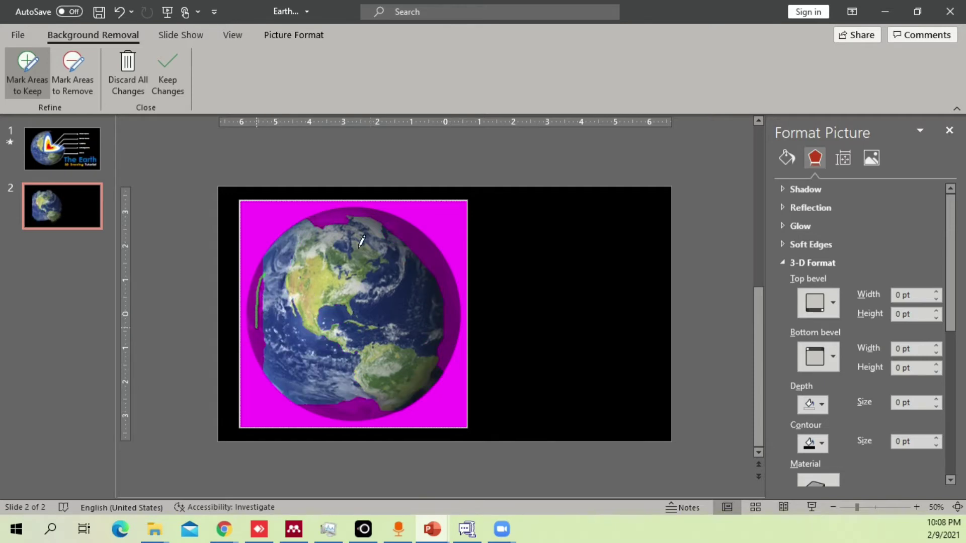
{"action": "mouse_move", "coordinate": [332, 217]}
{"action": "left_mouse_down"}
{"action": "mouse_move", "coordinate": [412, 222]}
{"action": "mouse_move", "coordinate": [447, 285]}
{"action": "left_mouse_up"}
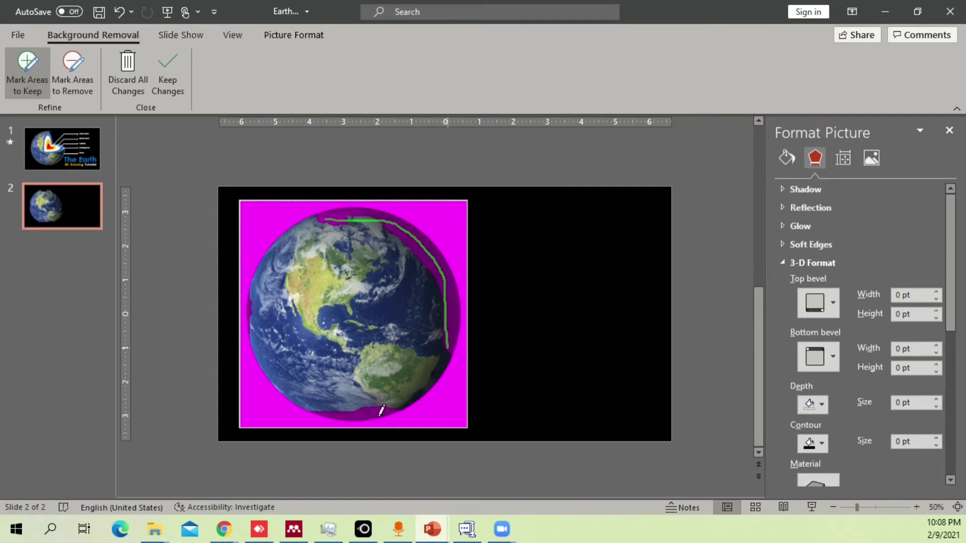
{"action": "left_click_drag", "start_coordinate": [394, 409], "coordinate": [348, 410]}
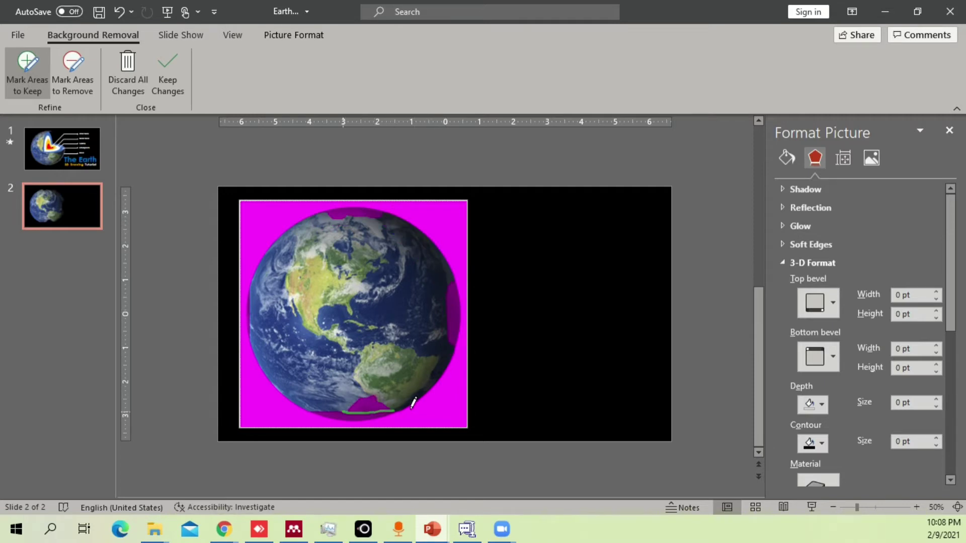
{"action": "left_click_drag", "start_coordinate": [409, 242], "coordinate": [410, 381]}
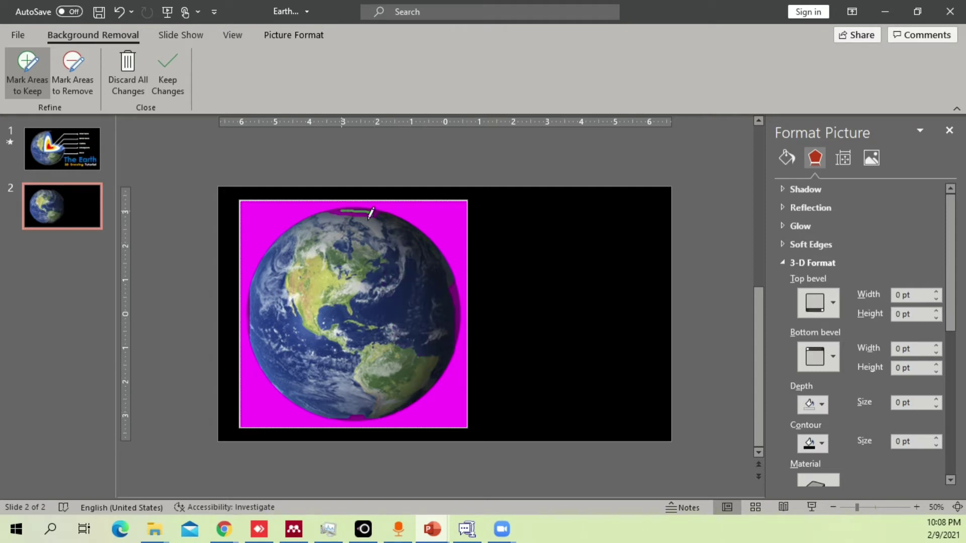
{"action": "left_click_drag", "start_coordinate": [456, 289], "coordinate": [459, 298]}
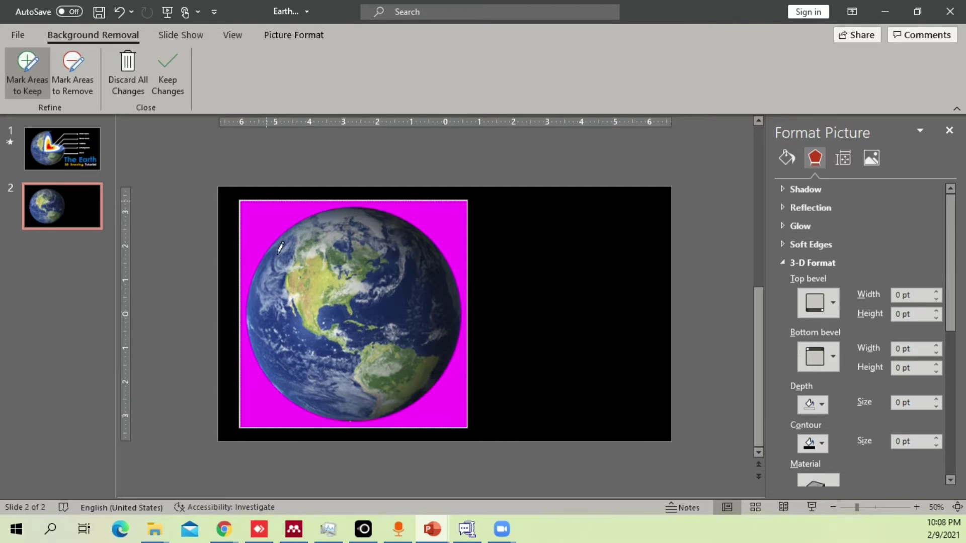
{"action": "left_click", "coordinate": [168, 76]}
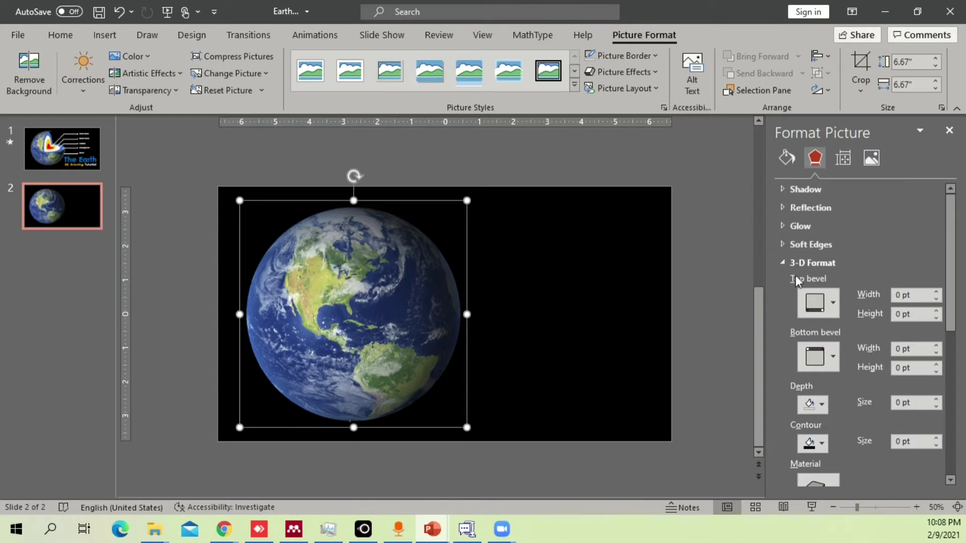
Step: Give the Earth picture a glow effect with a size of 19 pt
{"action": "left_click", "coordinate": [785, 262]}
{"action": "left_click", "coordinate": [786, 225]}
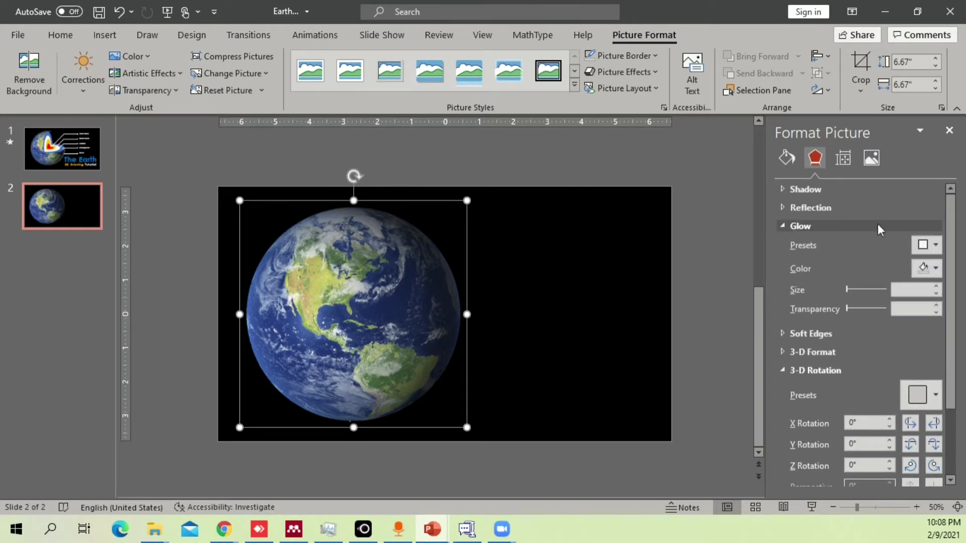
{"action": "left_click", "coordinate": [935, 245]}
{"action": "left_click", "coordinate": [745, 295]}
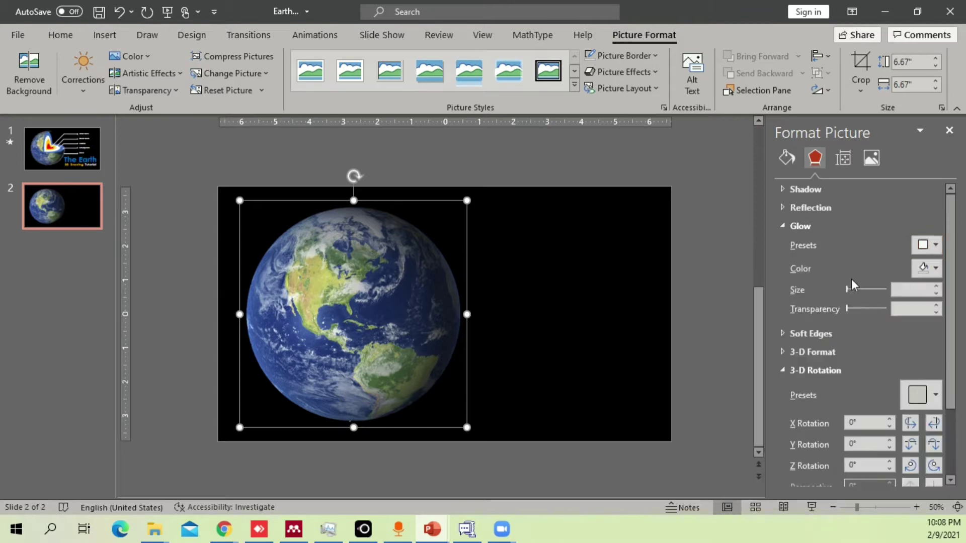
{"action": "mouse_move", "coordinate": [849, 289]}
{"action": "left_mouse_down"}
{"action": "mouse_move", "coordinate": [913, 292]}
{"action": "mouse_move", "coordinate": [854, 292]}
{"action": "left_mouse_up"}
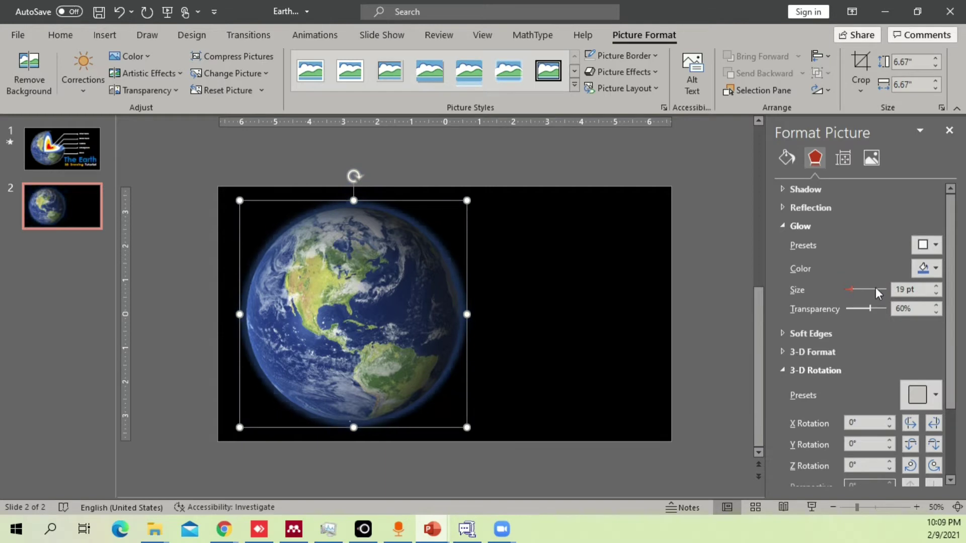
Step: Set the Earth picture's glow color to white and its transparency to 76%
{"action": "left_click", "coordinate": [935, 268]}
{"action": "left_click", "coordinate": [853, 308]}
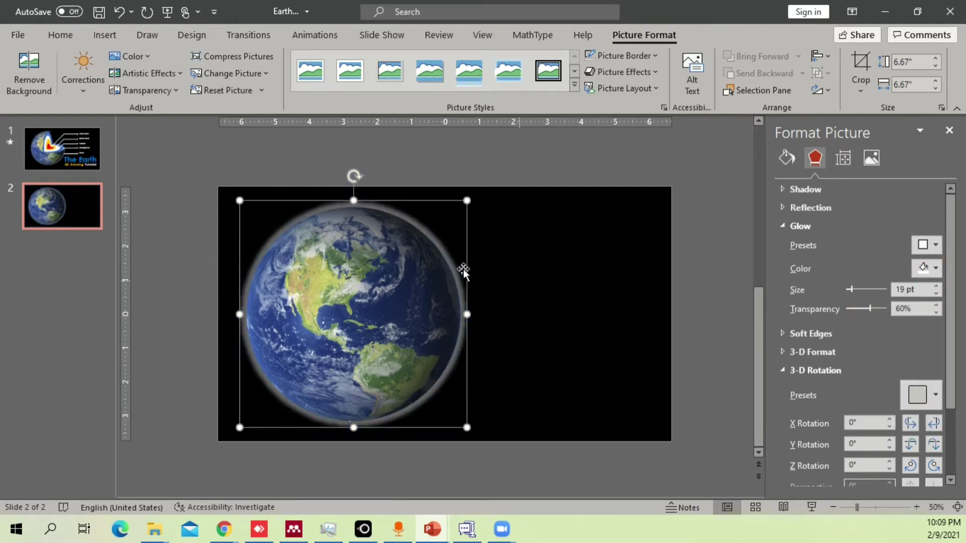
{"action": "left_click_drag", "start_coordinate": [871, 310], "coordinate": [874, 310]}
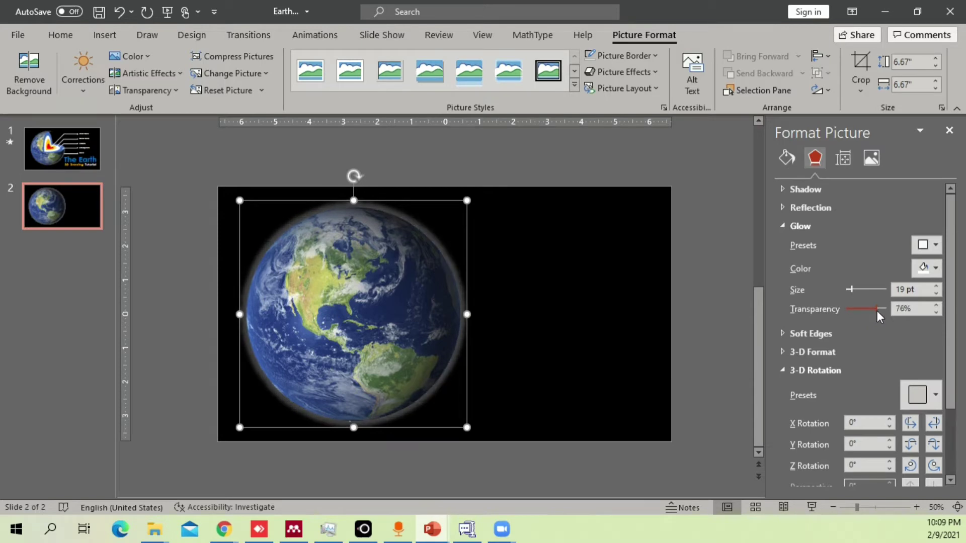
{"action": "left_click_drag", "start_coordinate": [875, 312], "coordinate": [877, 313]}
{"action": "left_click", "coordinate": [622, 306]}
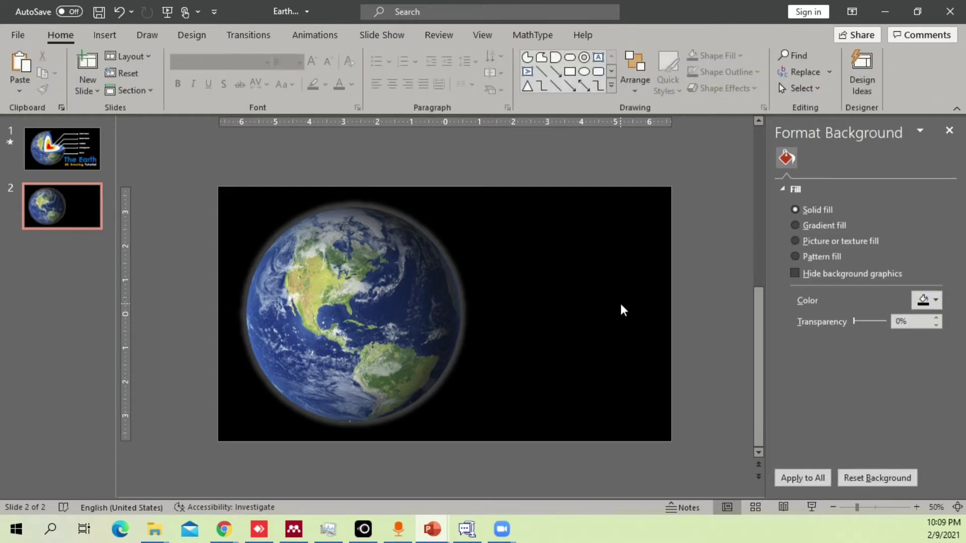
Step: Draw a narrow vertical ellipse about 6.29" high and 2.33" wide, centred on the globe and spanning it from pole to pole
{"action": "left_click", "coordinate": [398, 283]}
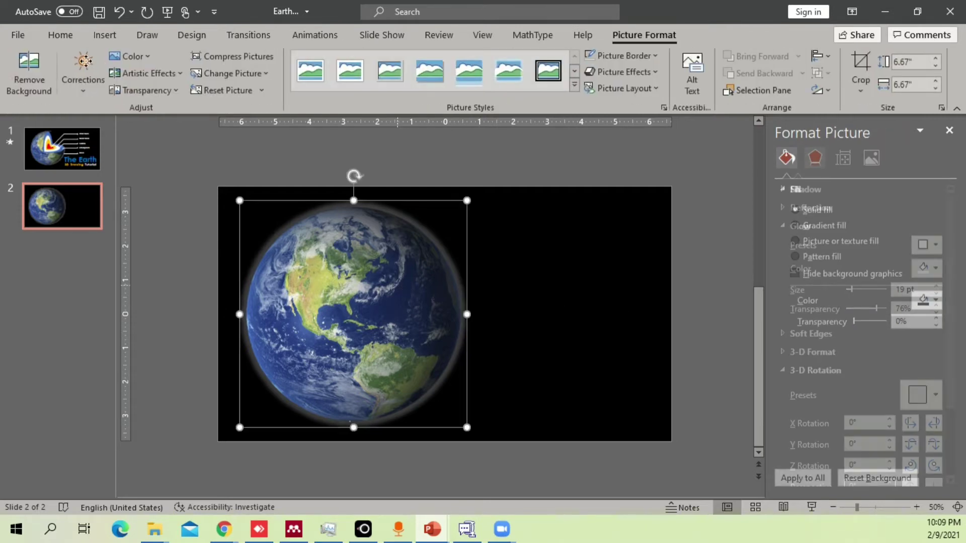
{"action": "left_click", "coordinate": [108, 35]}
{"action": "left_click", "coordinate": [229, 66]}
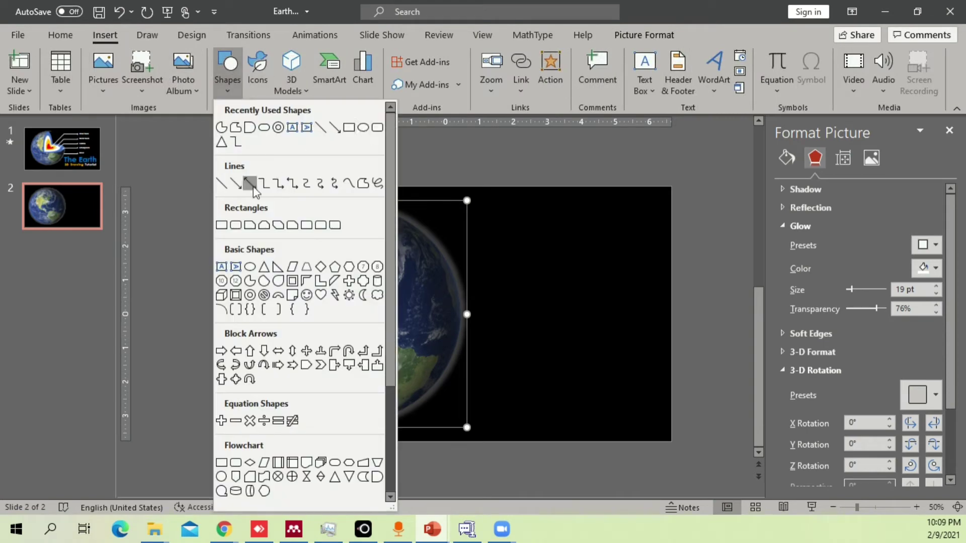
{"action": "left_click", "coordinate": [363, 128]}
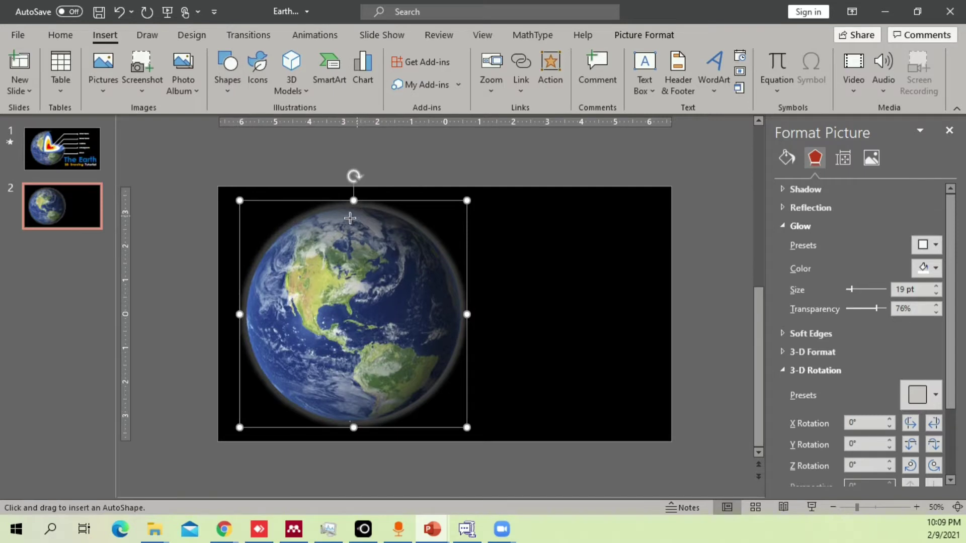
{"action": "left_click_drag", "start_coordinate": [347, 205], "coordinate": [425, 432]}
{"action": "left_click_drag", "start_coordinate": [399, 367], "coordinate": [370, 367]}
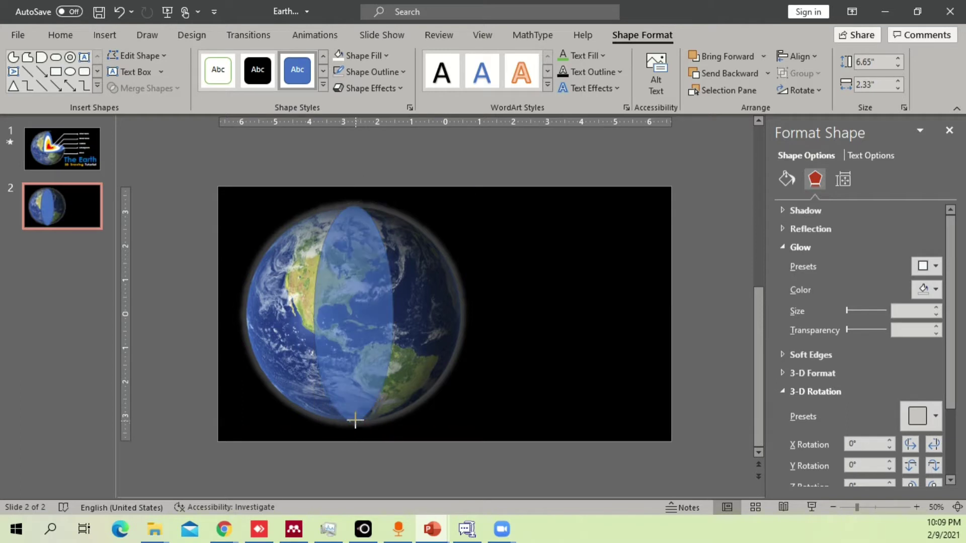
{"action": "left_click_drag", "start_coordinate": [355, 422], "coordinate": [355, 423]}
{"action": "left_click_drag", "start_coordinate": [355, 207], "coordinate": [354, 207]}
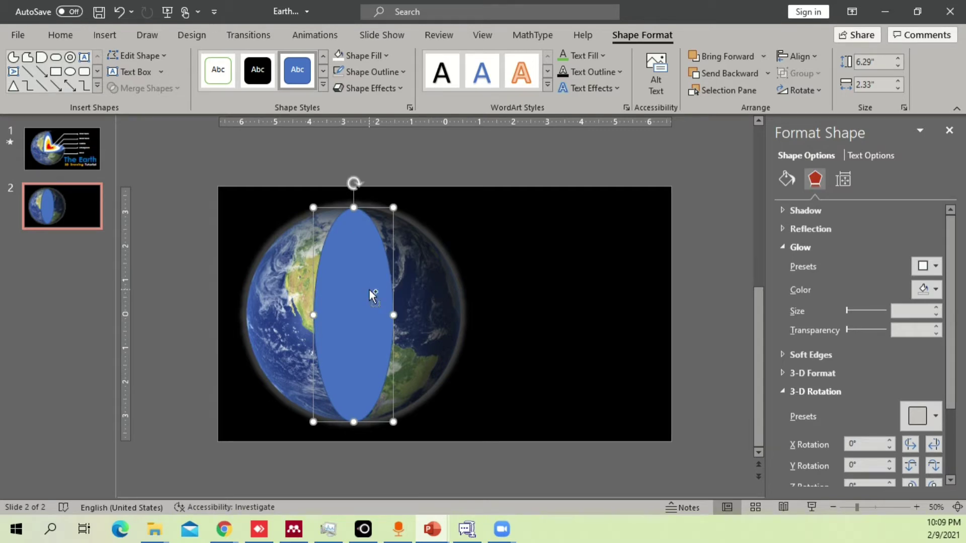
Step: Duplicate the ellipse, rotate the copy right 90°, and fit it horizontally across the globe's centre at about 6.3" long
{"action": "key", "text": "ctrl+d"}
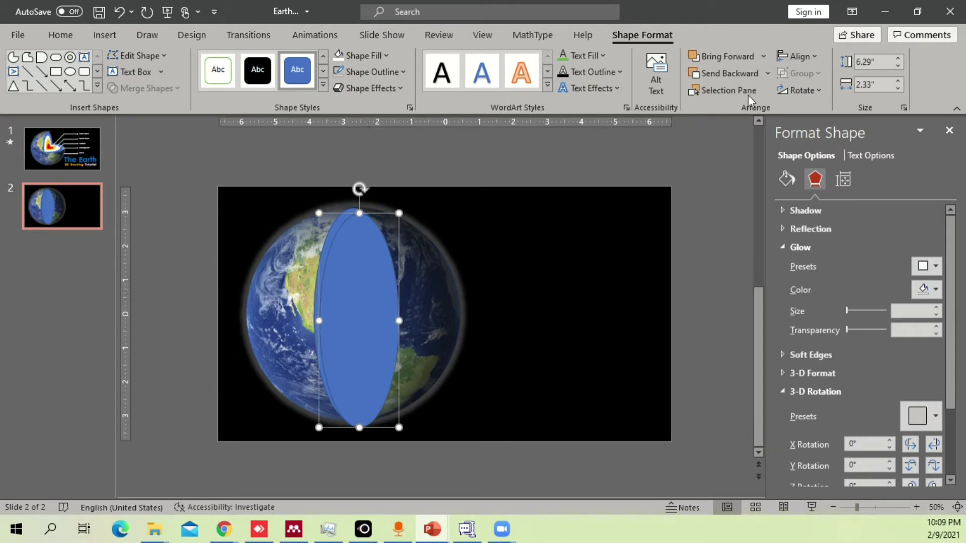
{"action": "left_click", "coordinate": [804, 90]}
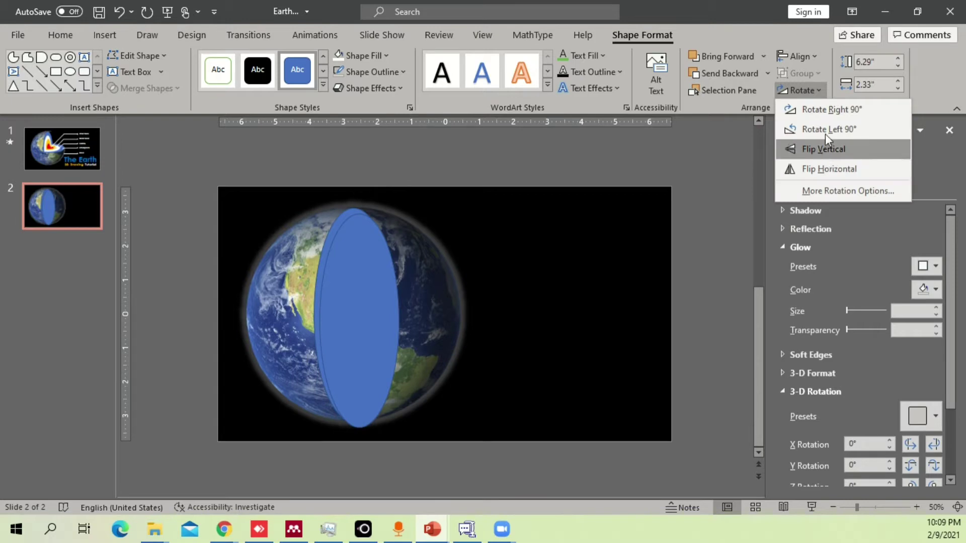
{"action": "left_click", "coordinate": [830, 115]}
{"action": "left_click_drag", "start_coordinate": [414, 319], "coordinate": [459, 314]}
{"action": "scroll", "coordinate": [487, 329], "scroll_direction": "up", "scroll_amount": 5}
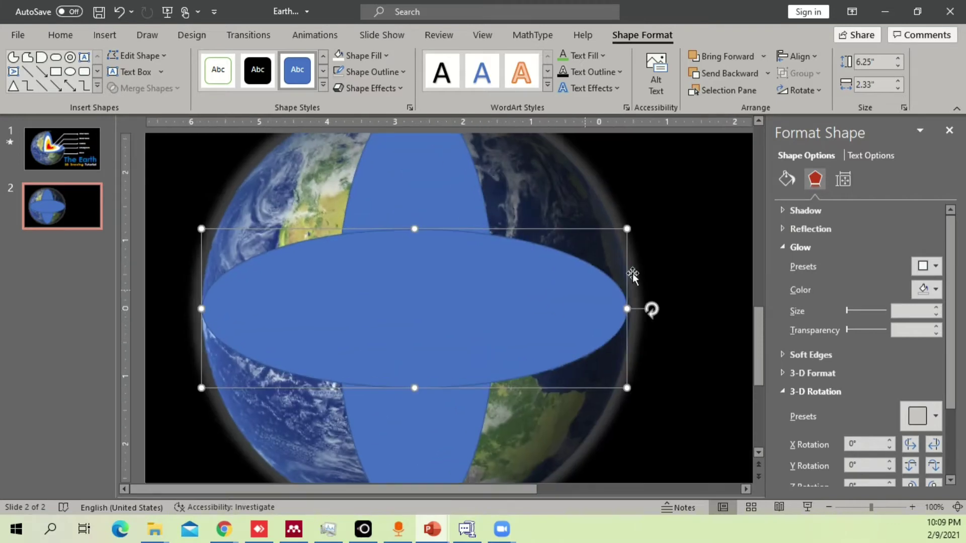
{"action": "left_click", "coordinate": [654, 295]}
{"action": "left_click", "coordinate": [630, 317]}
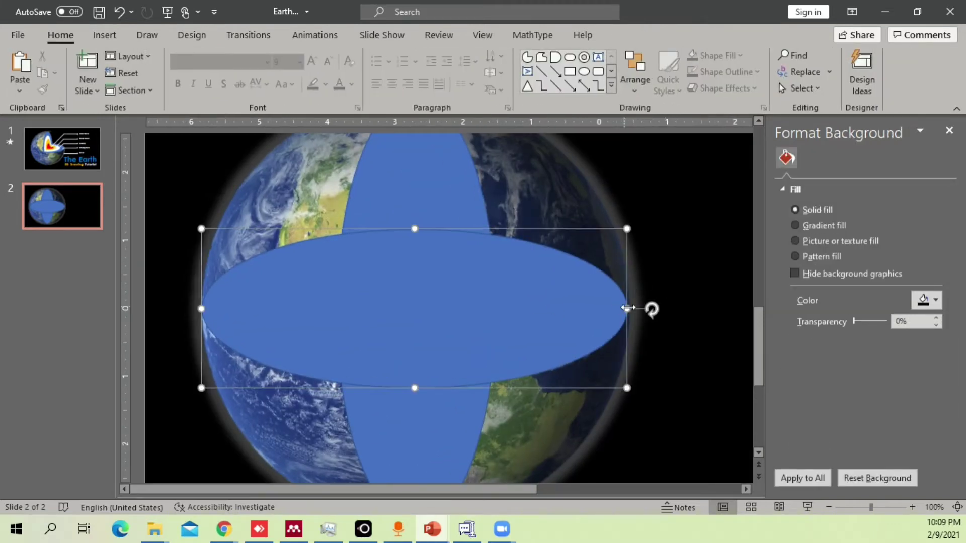
{"action": "left_click_drag", "start_coordinate": [630, 308], "coordinate": [631, 308]}
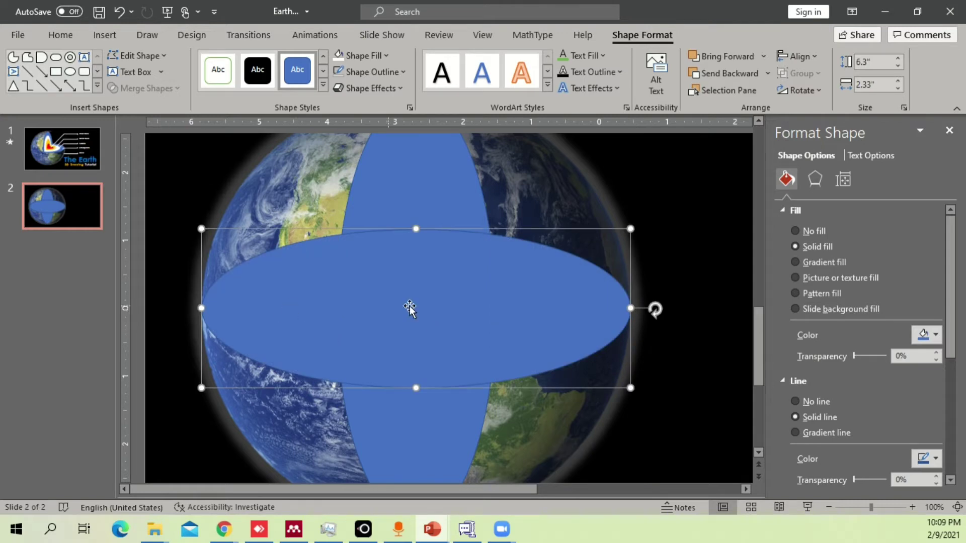
Step: Split the two crossed ellipses into separate pieces with the Fragment merge operation
{"action": "scroll", "coordinate": [410, 308], "scroll_direction": "down", "scroll_amount": 5}
{"action": "left_click", "coordinate": [351, 248], "text": "shift"}
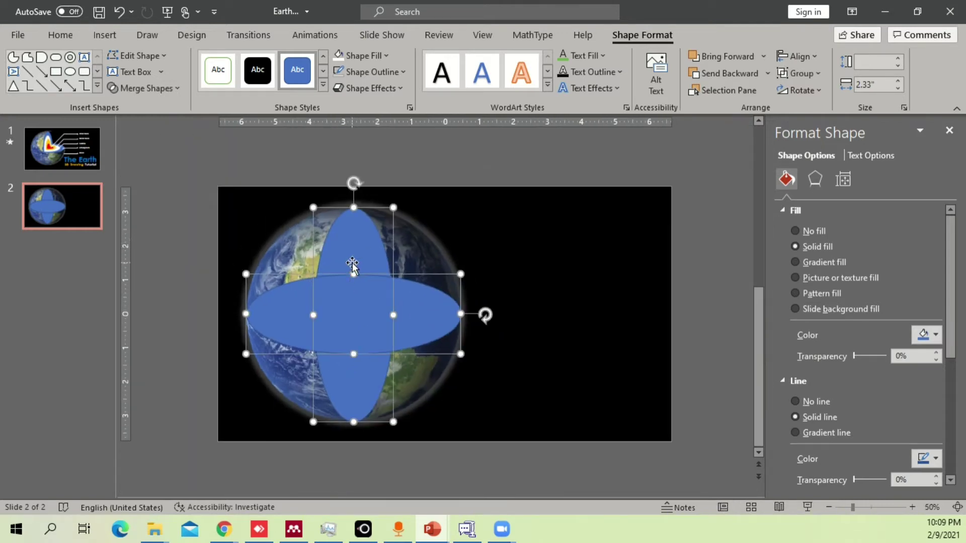
{"action": "left_click", "coordinate": [171, 95]}
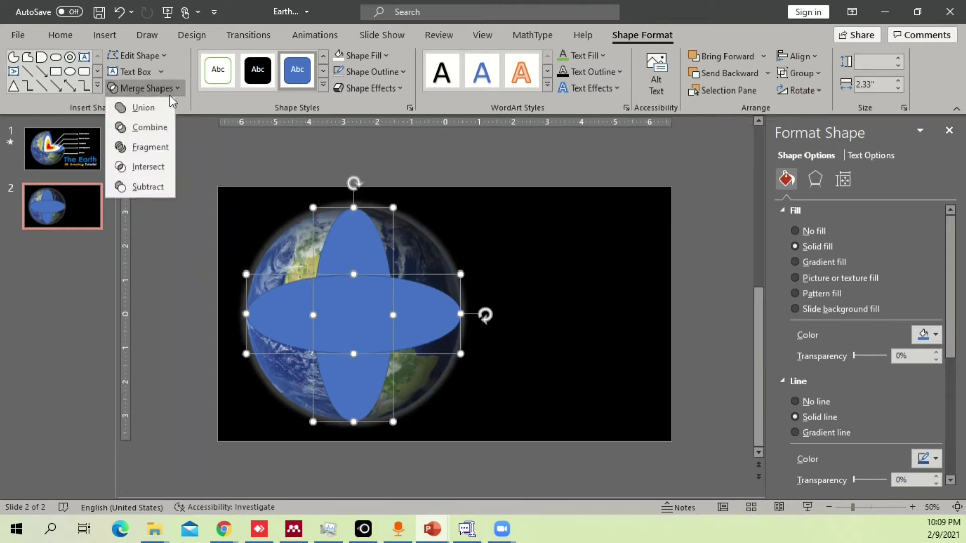
{"action": "left_click", "coordinate": [149, 146]}
{"action": "left_click", "coordinate": [586, 249]}
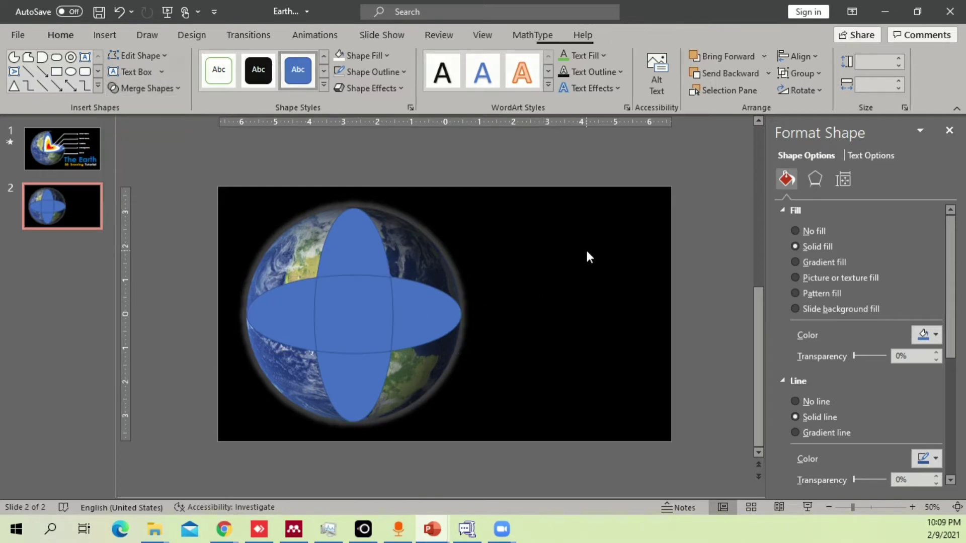
Step: Delete the lower and left-hand fragments of the crossed ellipses
{"action": "left_click", "coordinate": [366, 383]}
{"action": "key", "text": "Delete"}
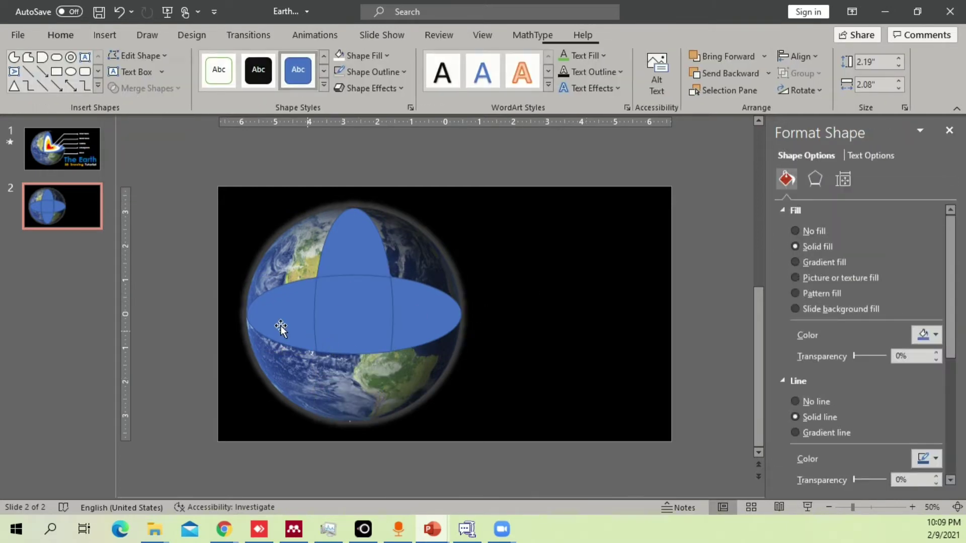
{"action": "left_click", "coordinate": [290, 330]}
{"action": "key", "text": "Delete"}
Step: Remove the outline from the three remaining ellipse fragments: the upper, central and right-hand pieces
{"action": "left_click", "coordinate": [414, 319]}
{"action": "left_click", "coordinate": [388, 317]}
{"action": "left_click", "coordinate": [363, 252]}
{"action": "left_click", "coordinate": [423, 315]}
{"action": "left_click", "coordinate": [356, 312], "text": "shift"}
{"action": "left_click", "coordinate": [348, 242], "text": "shift"}
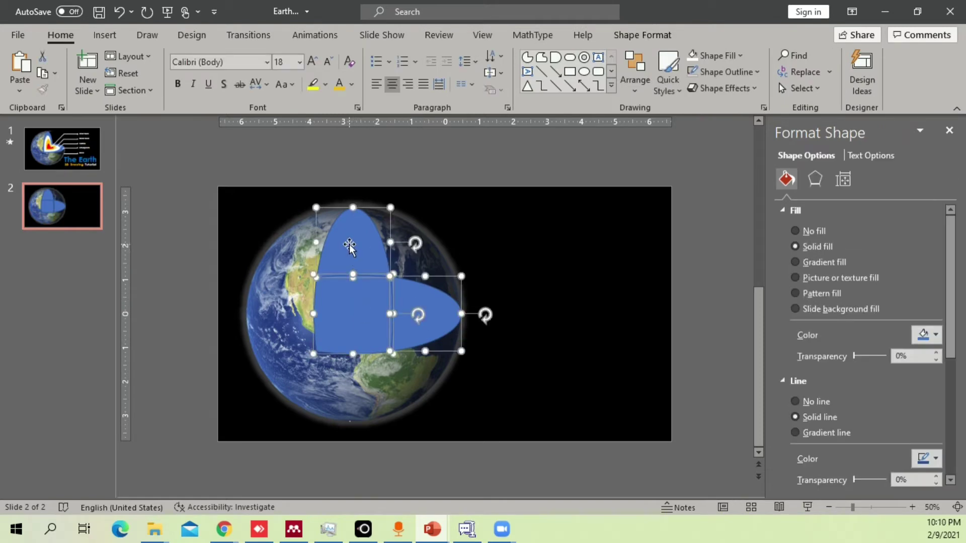
{"action": "left_click", "coordinate": [645, 35]}
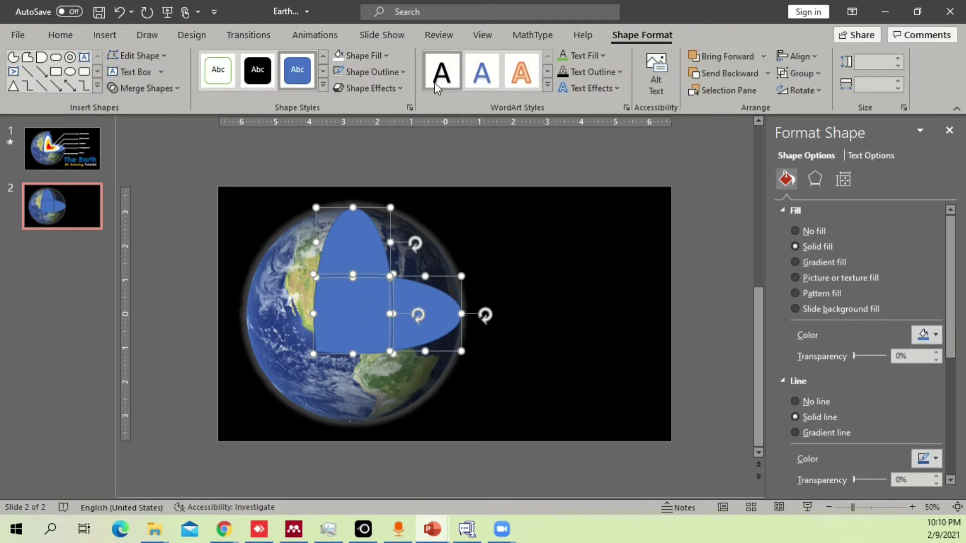
{"action": "left_click", "coordinate": [498, 264]}
Step: Examine the edges and seams of the three ellipse fragments up close
{"action": "left_click", "coordinate": [417, 310]}
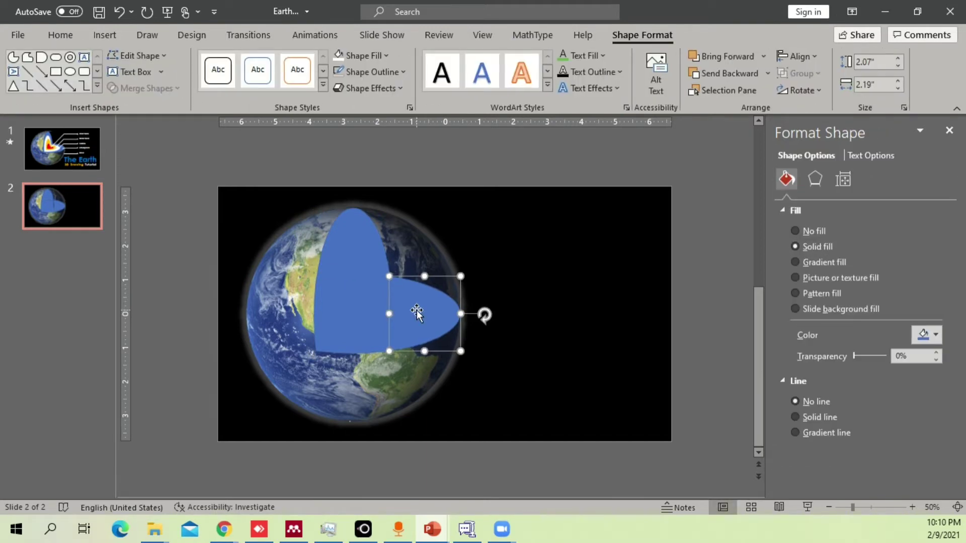
{"action": "scroll", "coordinate": [450, 327], "scroll_direction": "up", "scroll_amount": 2, "text": "ctrl"}
{"action": "scroll", "coordinate": [451, 329], "scroll_direction": "up", "scroll_amount": 6, "text": "ctrl"}
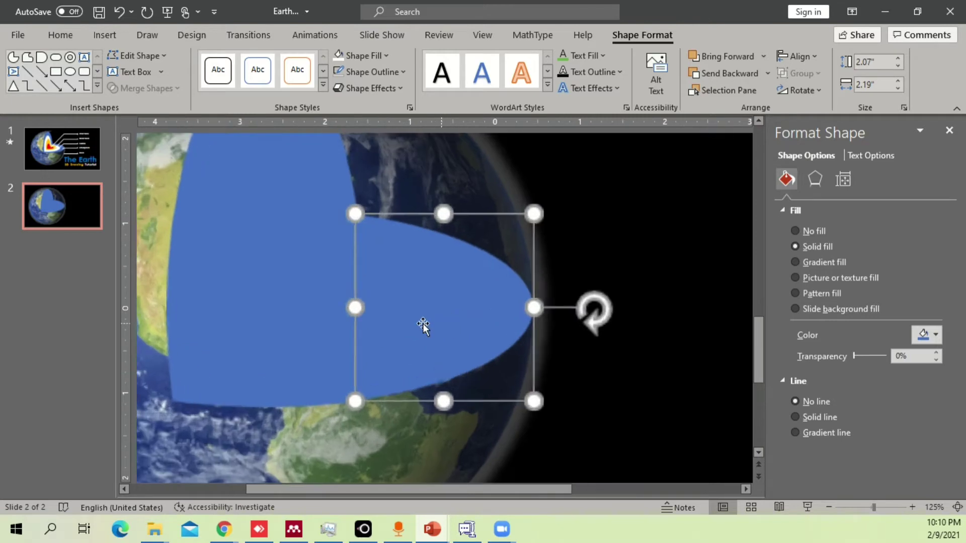
{"action": "left_click", "coordinate": [287, 192]}
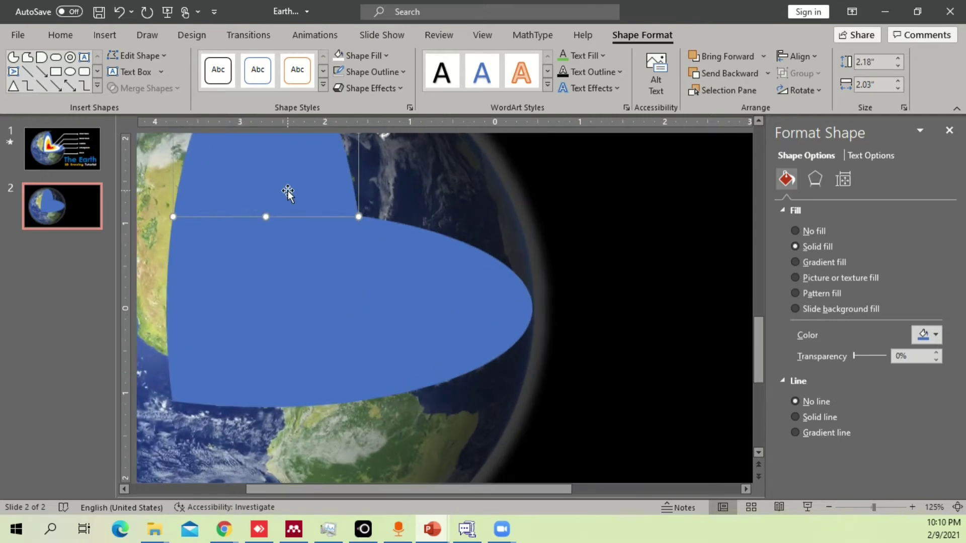
{"action": "scroll", "coordinate": [378, 221], "scroll_direction": "down", "scroll_amount": 1}
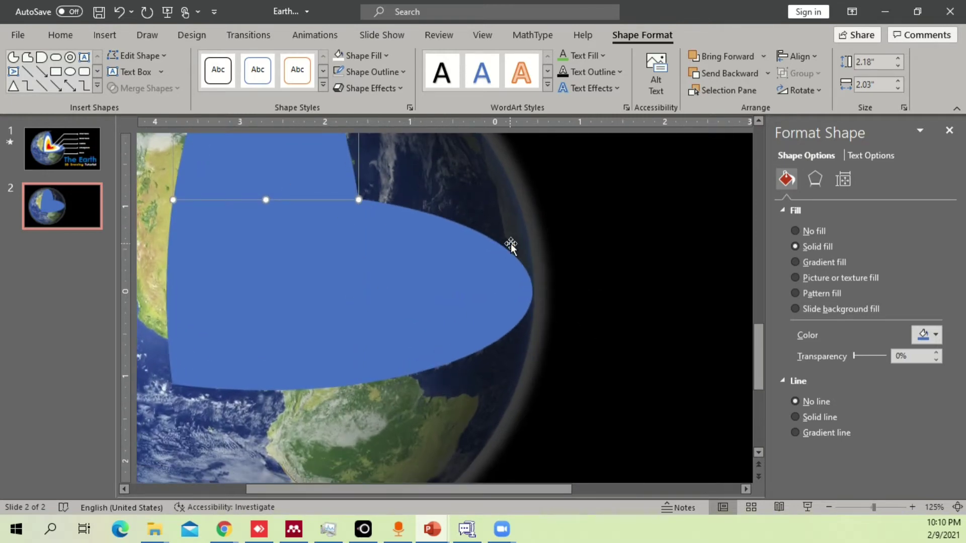
{"action": "scroll", "coordinate": [508, 240], "scroll_direction": "down", "scroll_amount": 3, "text": "ctrl"}
{"action": "left_click", "coordinate": [569, 241]}
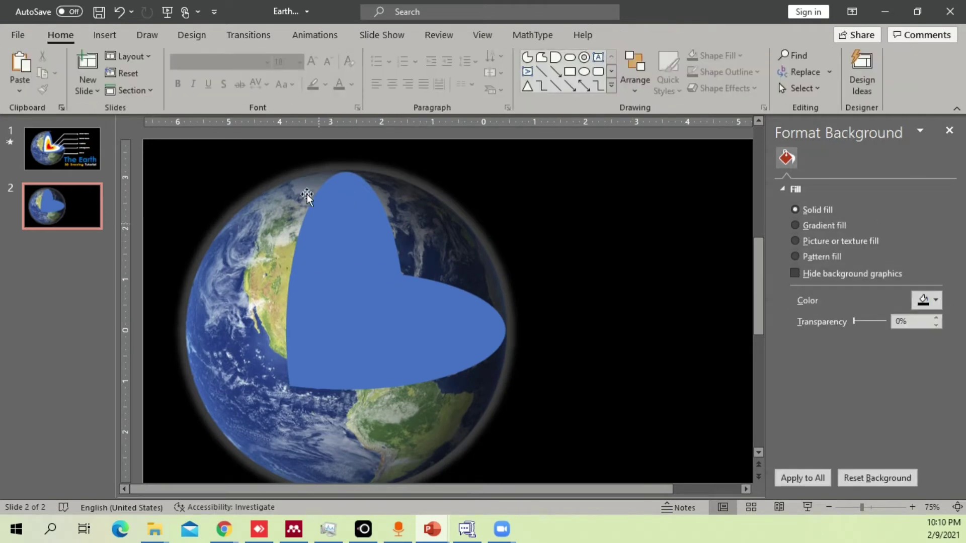
Step: Draw a rectangle about 3.17" high and 3.6" wide over the globe's upper-right quarter, starting from the globe's centre
{"action": "left_click", "coordinate": [104, 36]}
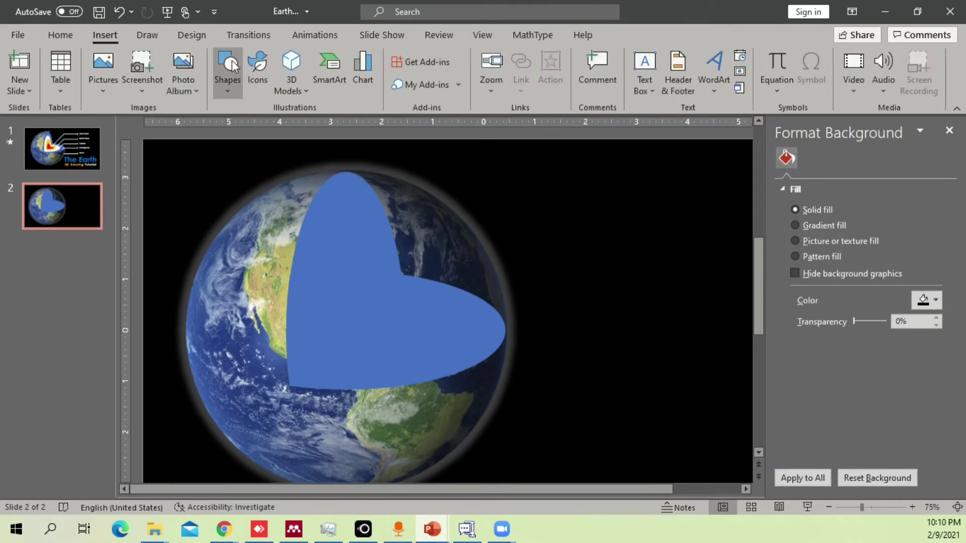
{"action": "left_click", "coordinate": [229, 65]}
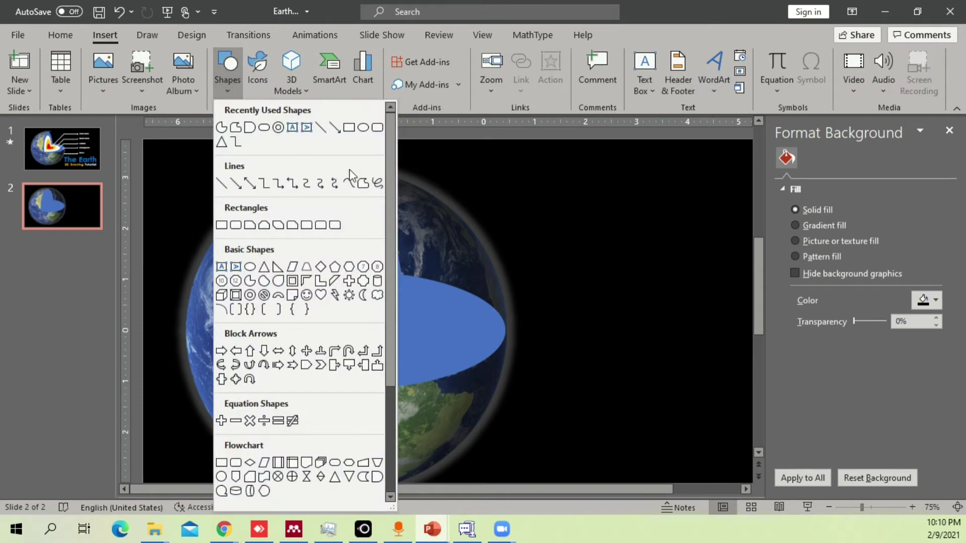
{"action": "left_click", "coordinate": [349, 127]}
{"action": "left_click_drag", "start_coordinate": [395, 311], "coordinate": [531, 322]}
{"action": "left_click_drag", "start_coordinate": [438, 171], "coordinate": [438, 160]}
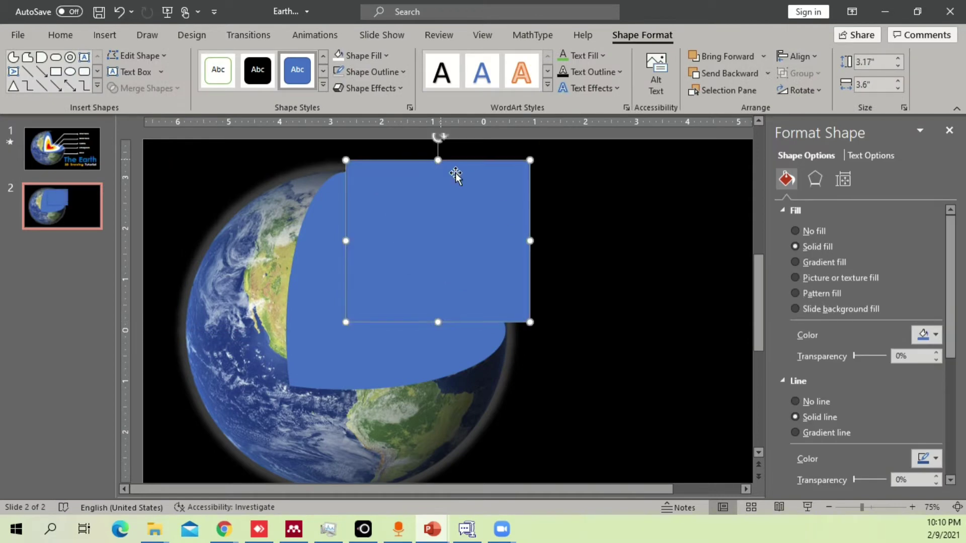
Step: Fill the rectangle over the globe's upper-right quarter with black and remove its outline
{"action": "left_click", "coordinate": [490, 213]}
{"action": "left_click", "coordinate": [365, 58]}
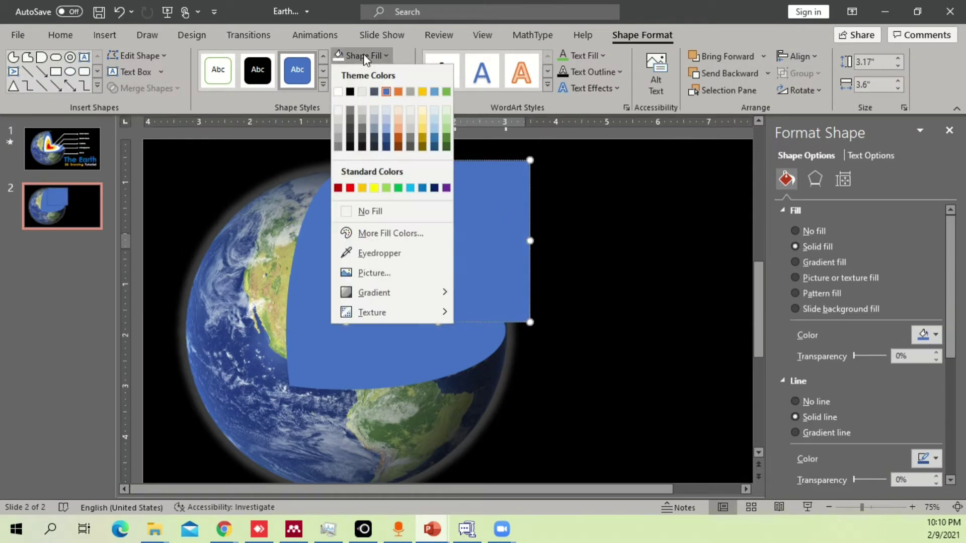
{"action": "left_click", "coordinate": [349, 91]}
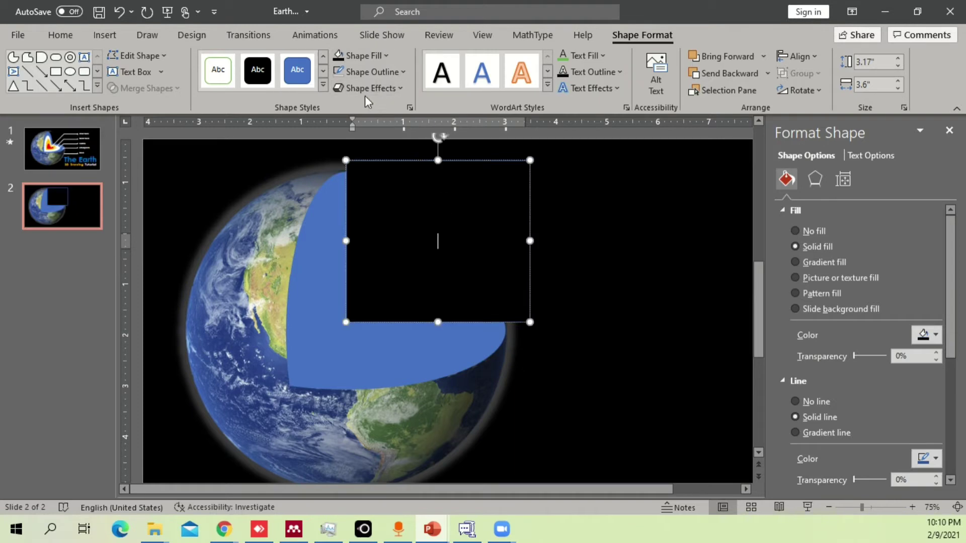
{"action": "left_click", "coordinate": [603, 203]}
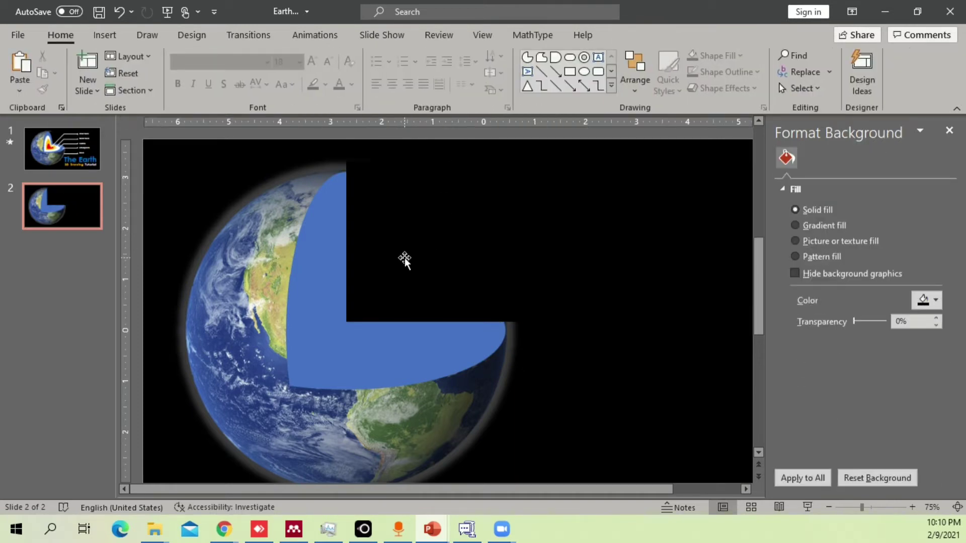
Step: Bring the three blue ellipse fragments to the front, above the black rectangle
{"action": "left_click", "coordinate": [384, 349]}
{"action": "left_click", "coordinate": [334, 259], "text": "shift"}
{"action": "left_click", "coordinate": [442, 345], "text": "shift"}
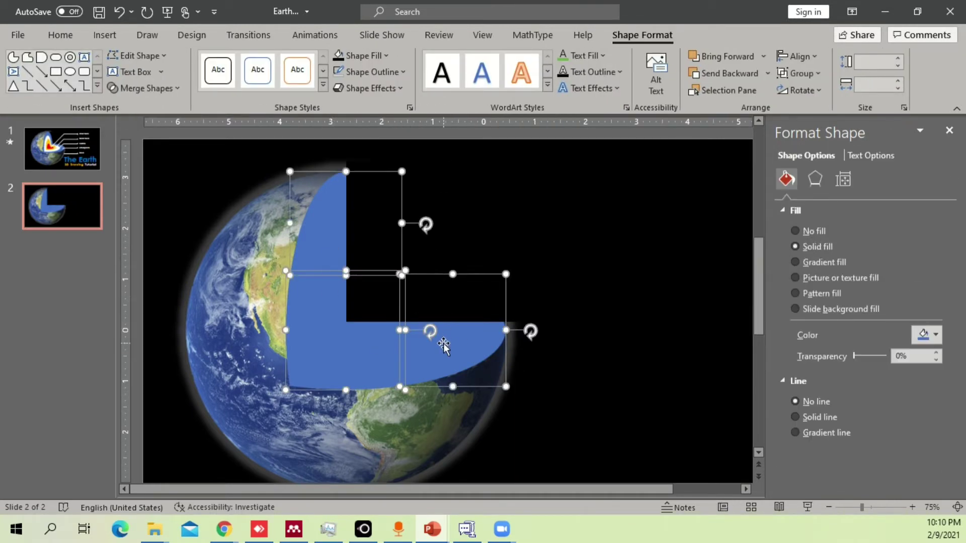
{"action": "right_click", "coordinate": [450, 346]}
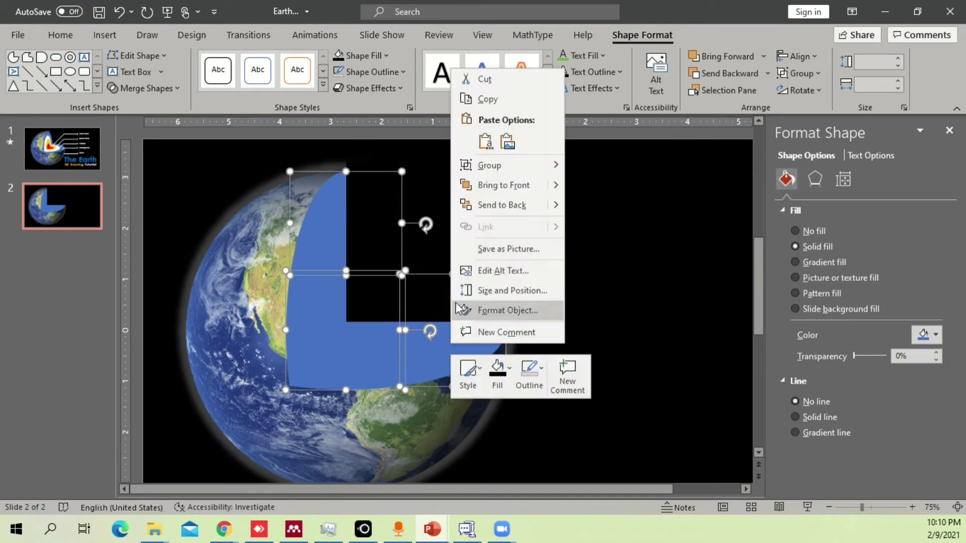
{"action": "left_click", "coordinate": [484, 185]}
{"action": "left_click", "coordinate": [602, 248]}
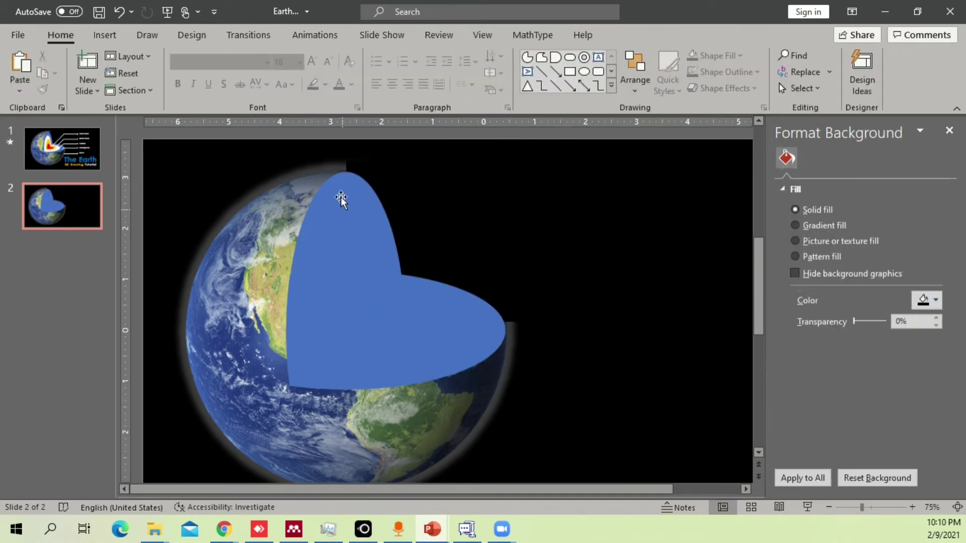
{"action": "left_click", "coordinate": [378, 170]}
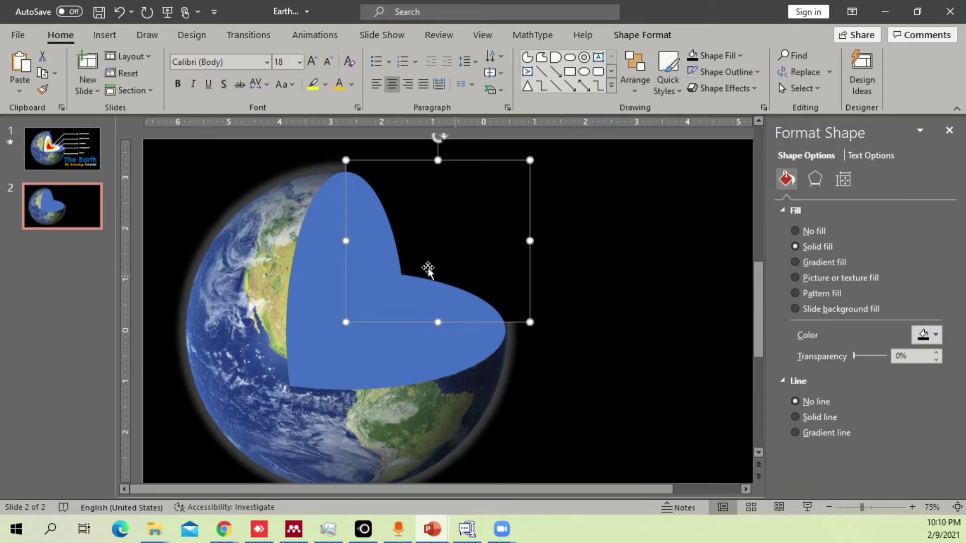
{"action": "left_click", "coordinate": [608, 334]}
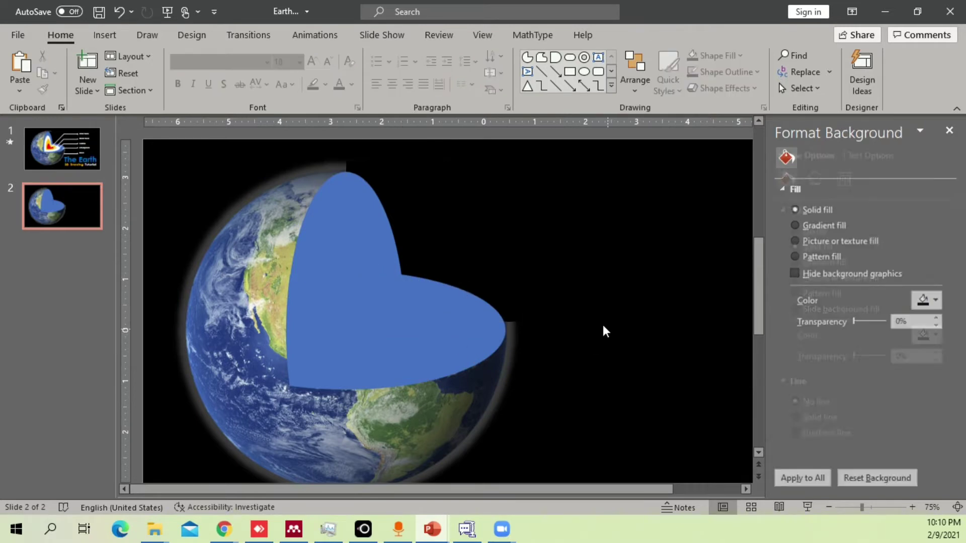
Step: Merge the three blue ellipse fragments into a single shape with Union
{"action": "left_click", "coordinate": [443, 309]}
{"action": "left_click", "coordinate": [367, 330], "text": "shift"}
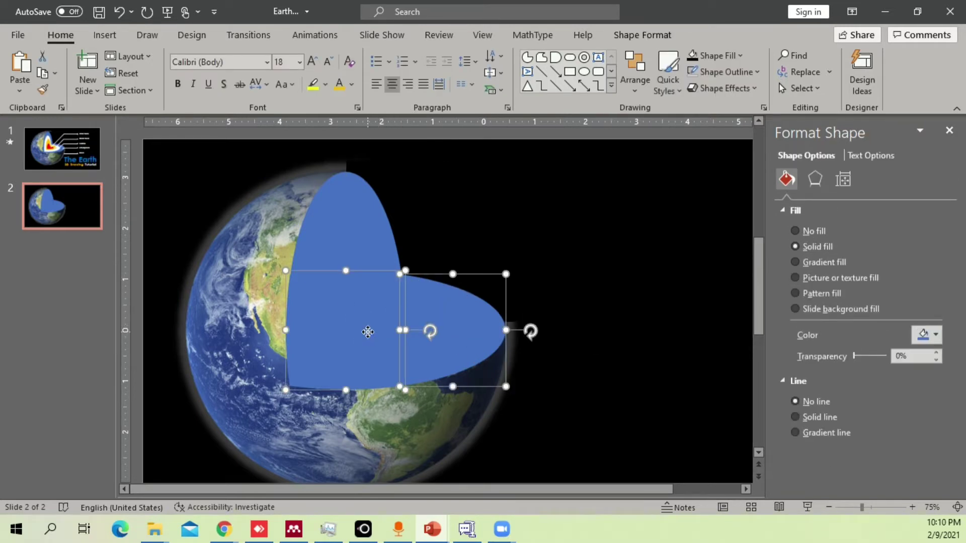
{"action": "left_click", "coordinate": [346, 215], "text": "shift"}
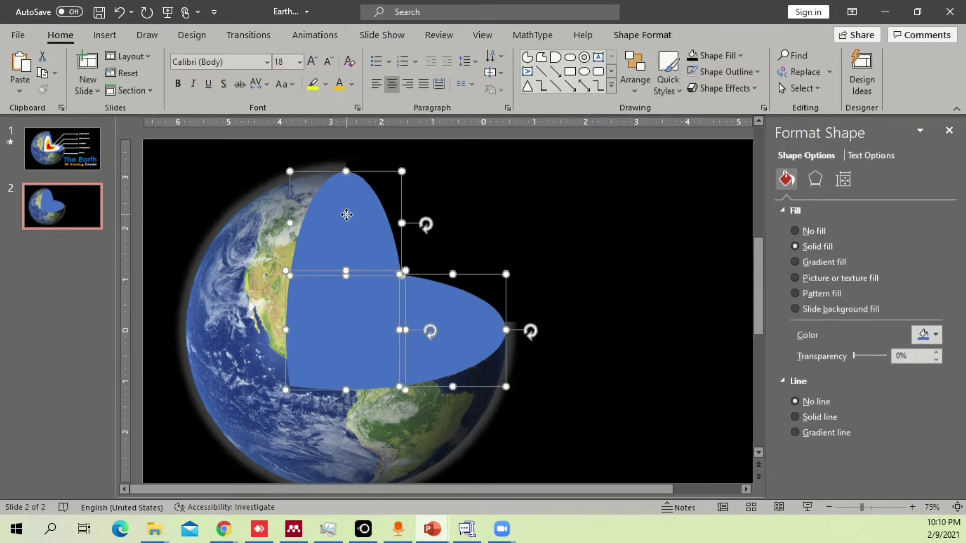
{"action": "left_click", "coordinate": [635, 36]}
{"action": "left_click", "coordinate": [174, 94]}
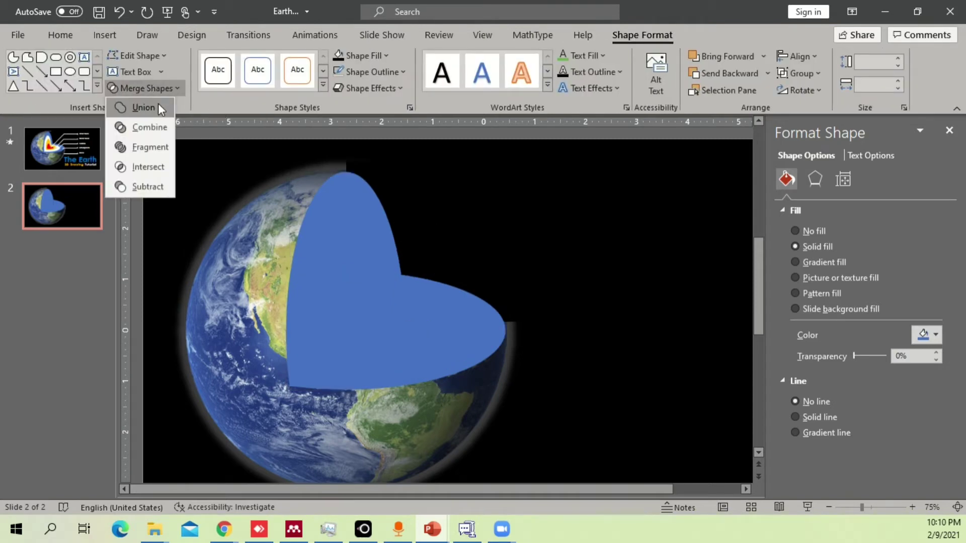
{"action": "left_click", "coordinate": [144, 107]}
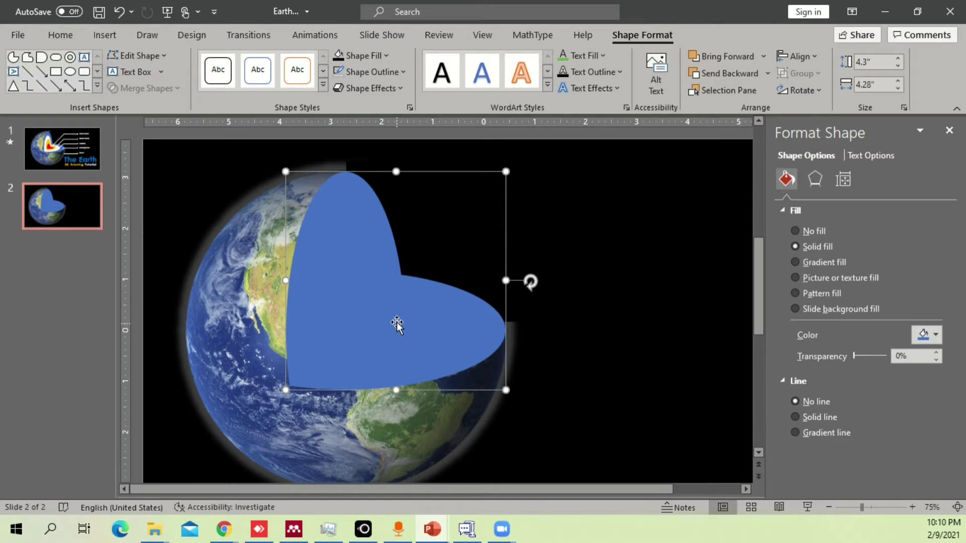
Step: Duplicate the merged blue shape and fill the copy with white
{"action": "left_click_drag", "start_coordinate": [398, 318], "coordinate": [440, 353]}
{"action": "left_click", "coordinate": [930, 337]}
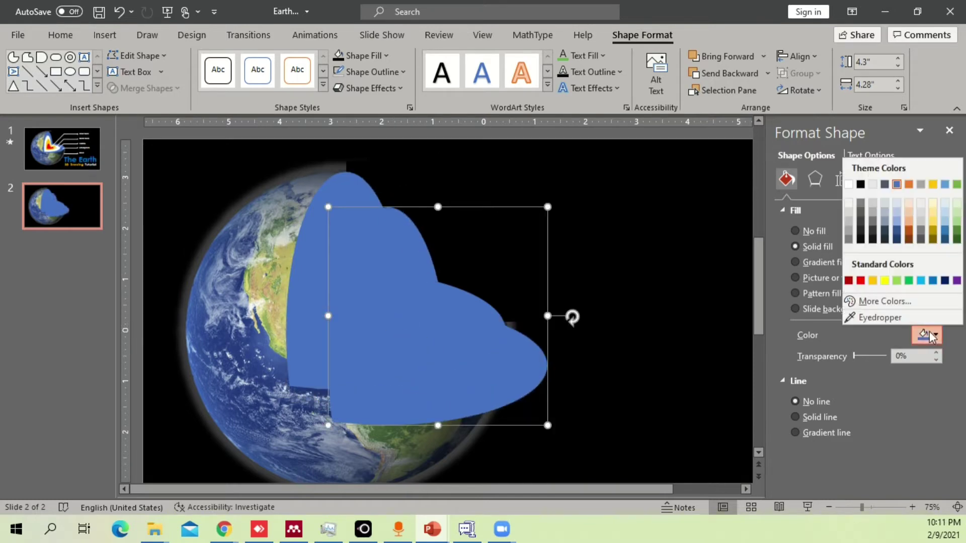
{"action": "left_click", "coordinate": [849, 185]}
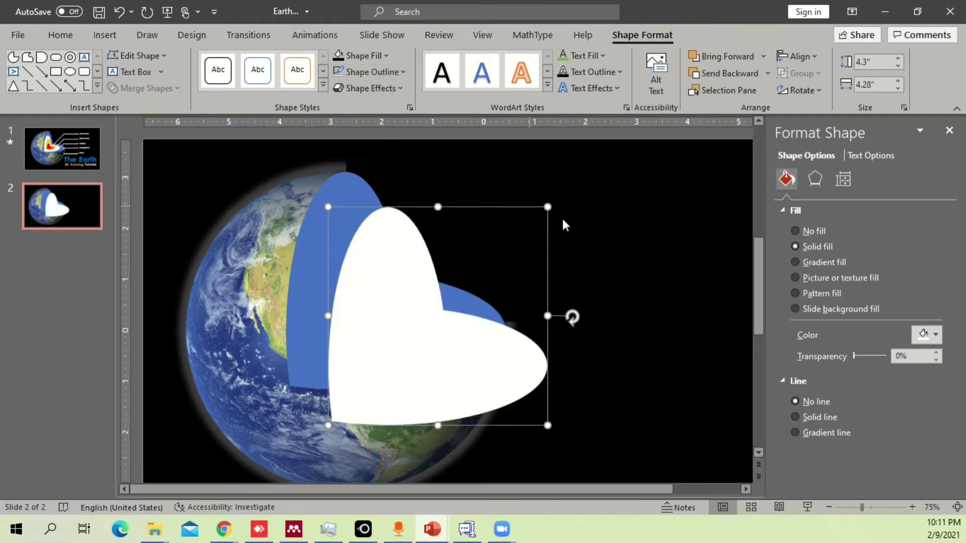
Step: Shrink the white copy to about 3.48" high and 3.53" wide and nest it inside the blue shape with a blue rim around it
{"action": "left_click_drag", "start_coordinate": [551, 208], "coordinate": [505, 238]}
{"action": "left_click_drag", "start_coordinate": [412, 345], "coordinate": [380, 296]}
{"action": "left_click_drag", "start_coordinate": [475, 284], "coordinate": [483, 284]}
{"action": "left_click_drag", "start_coordinate": [478, 191], "coordinate": [459, 198]}
{"action": "left_click_drag", "start_coordinate": [411, 315], "coordinate": [420, 315]}
{"action": "left_click_drag", "start_coordinate": [468, 287], "coordinate": [483, 288]}
{"action": "left_click", "coordinate": [394, 209]}
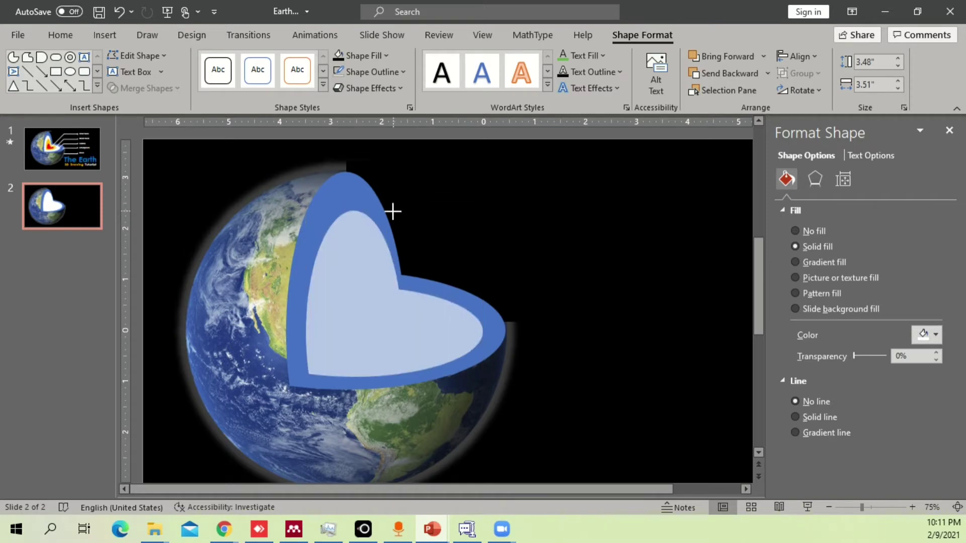
{"action": "left_click", "coordinate": [392, 199]}
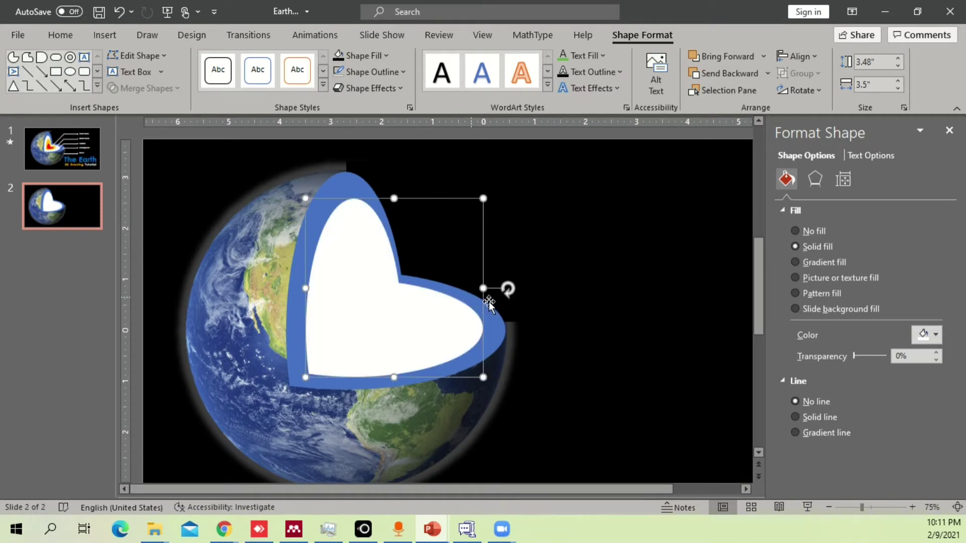
{"action": "left_click", "coordinate": [480, 381]}
{"action": "mouse_move", "coordinate": [470, 373]}
{"action": "left_mouse_down"}
{"action": "mouse_move", "coordinate": [442, 375]}
{"action": "mouse_move", "coordinate": [483, 379]}
{"action": "left_mouse_up"}
{"action": "right_click", "coordinate": [458, 321]}
{"action": "left_click", "coordinate": [425, 332]}
{"action": "left_click_drag", "start_coordinate": [425, 332], "coordinate": [419, 331]}
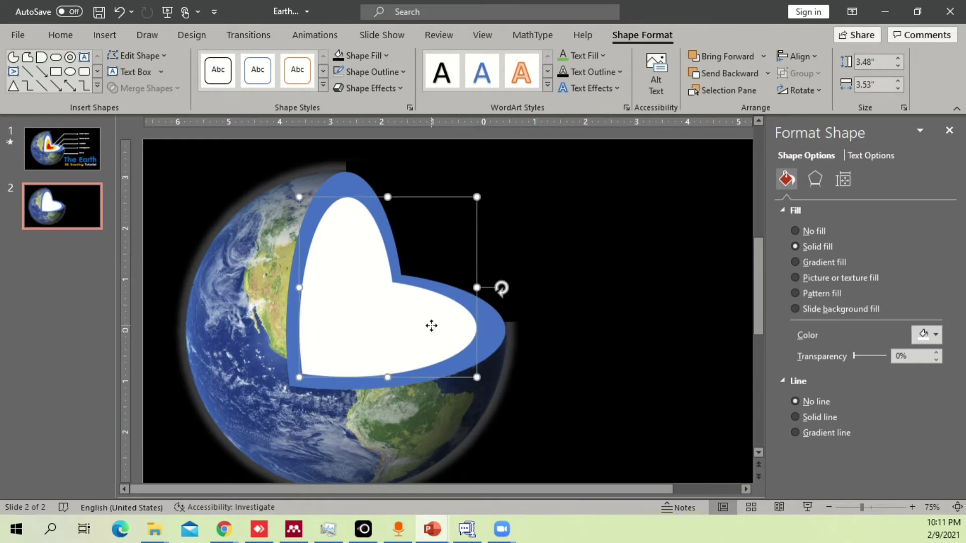
Step: Try to reshape the white layer by moving its inner corner point slightly down and inward
{"action": "right_click", "coordinate": [454, 312]}
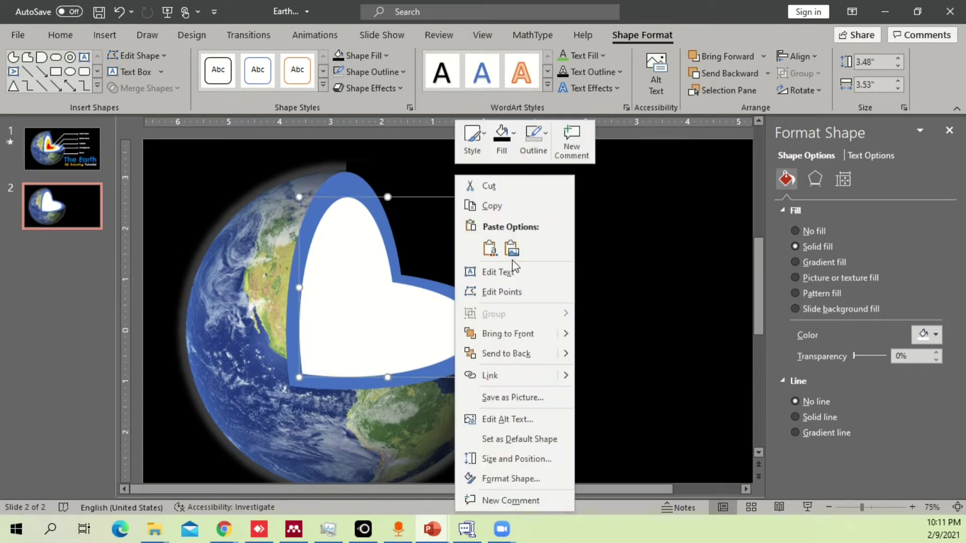
{"action": "left_click", "coordinate": [503, 292]}
{"action": "left_click_drag", "start_coordinate": [393, 284], "coordinate": [388, 290]}
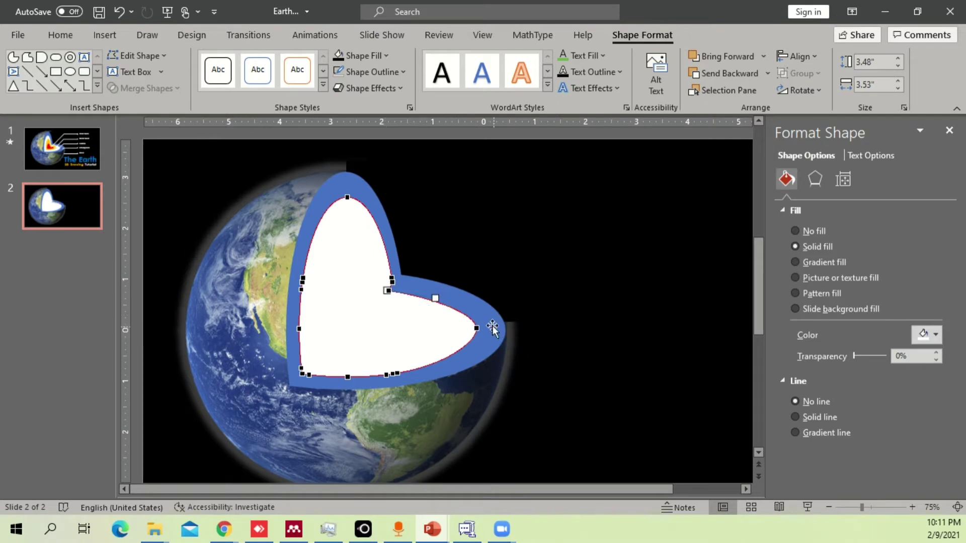
{"action": "key", "text": "ctrl+z"}
Step: Nest two successively smaller copies of the white layer inside it, filling the larger one gold and the innermost one dark red
{"action": "left_click", "coordinate": [562, 286]}
{"action": "left_click", "coordinate": [411, 331]}
{"action": "key", "text": "ctrl+y"}
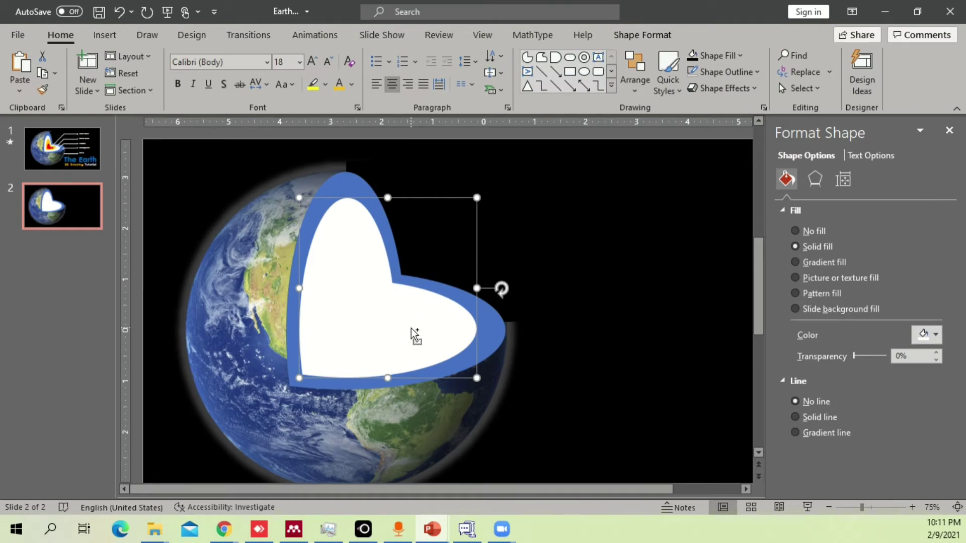
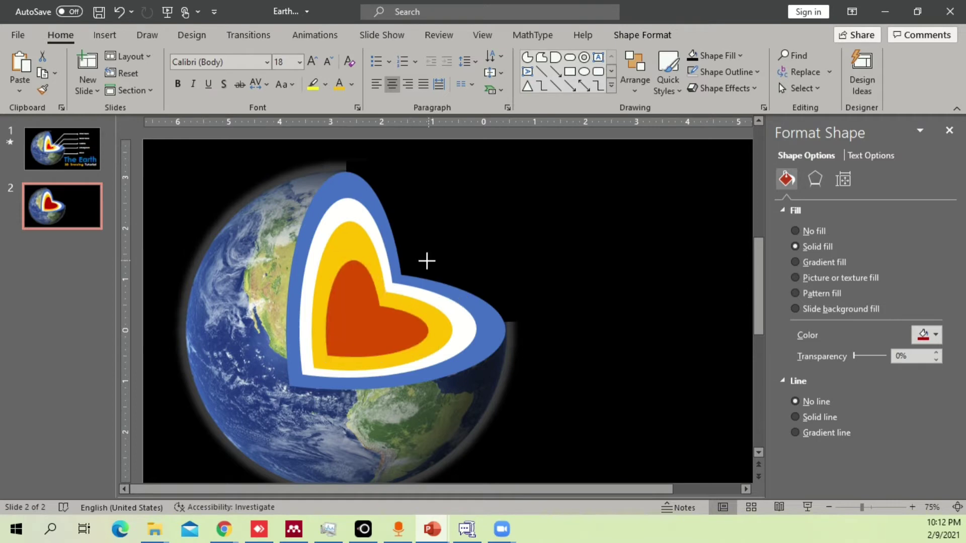
{"action": "left_click_drag", "start_coordinate": [376, 326], "coordinate": [375, 328]}
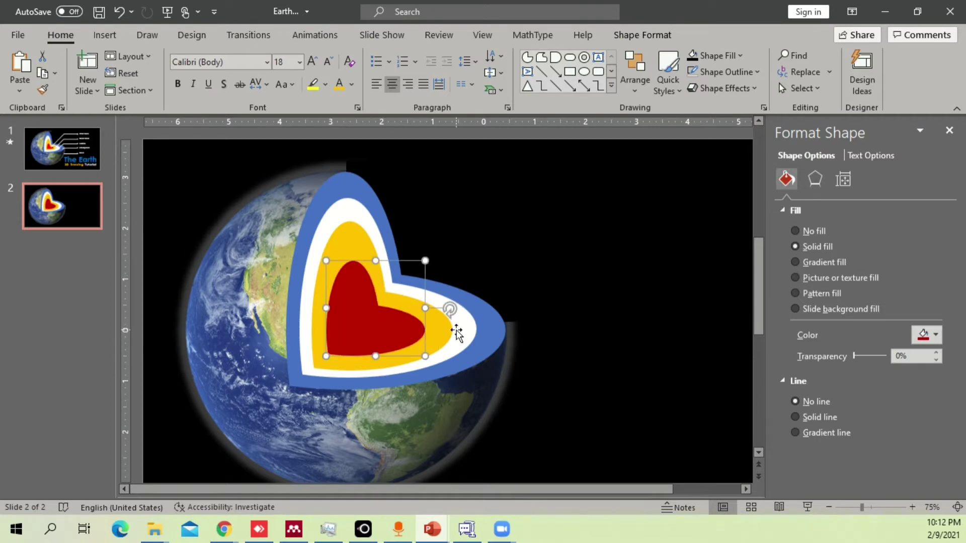
{"action": "left_click", "coordinate": [566, 282]}
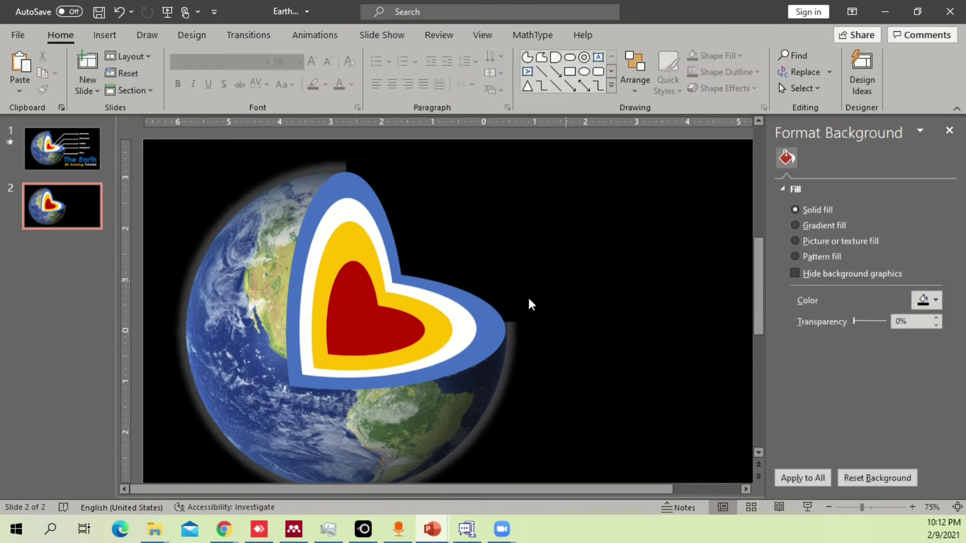
Step: Apply a blue pattern fill with small white dots to the outermost layer
{"action": "left_click", "coordinate": [490, 328]}
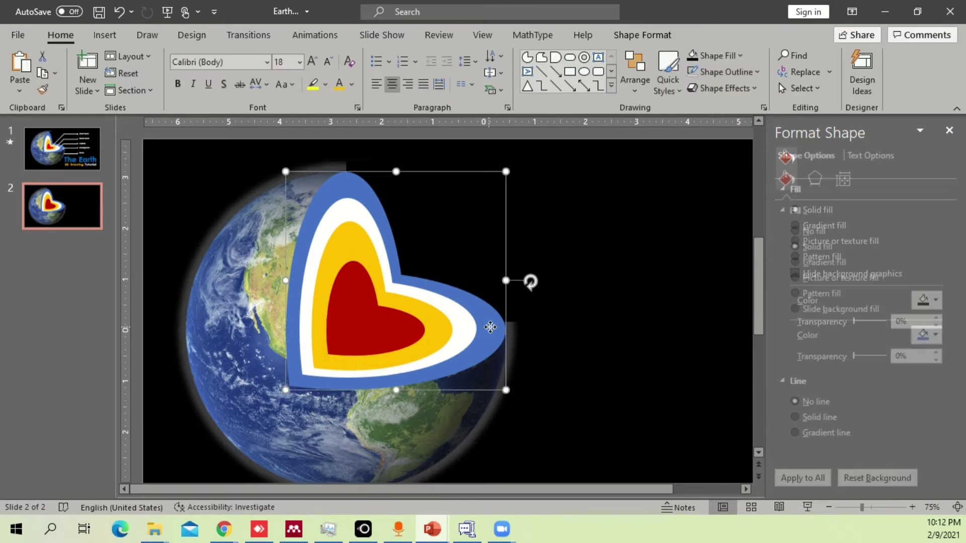
{"action": "left_click", "coordinate": [817, 296]}
{"action": "left_click", "coordinate": [927, 369]}
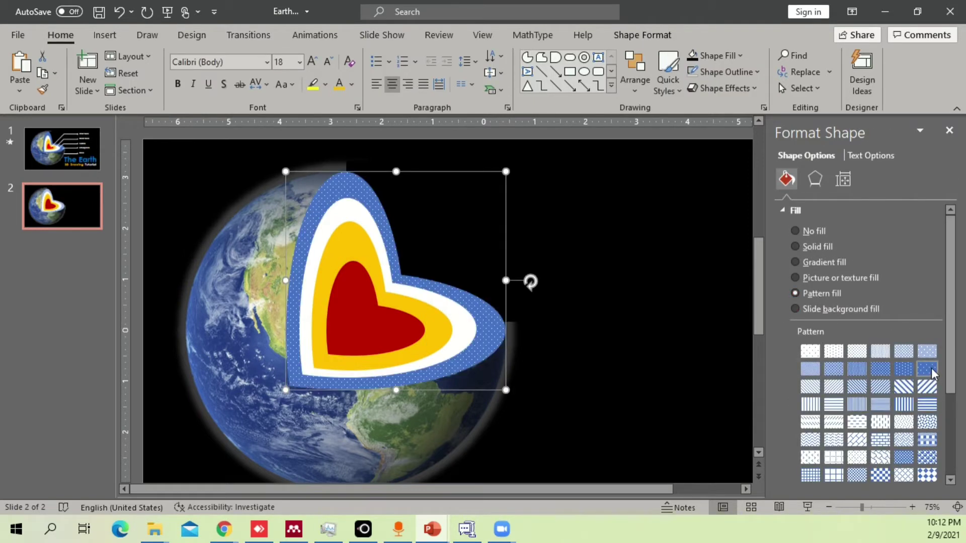
{"action": "left_click", "coordinate": [656, 322]}
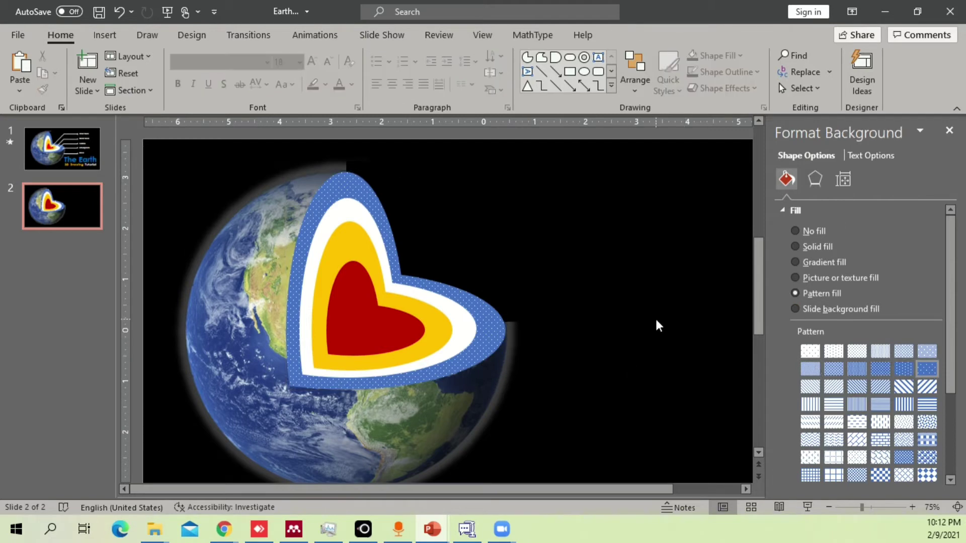
Step: Fill the outermost layer with the blue denim texture
{"action": "left_click", "coordinate": [515, 323]}
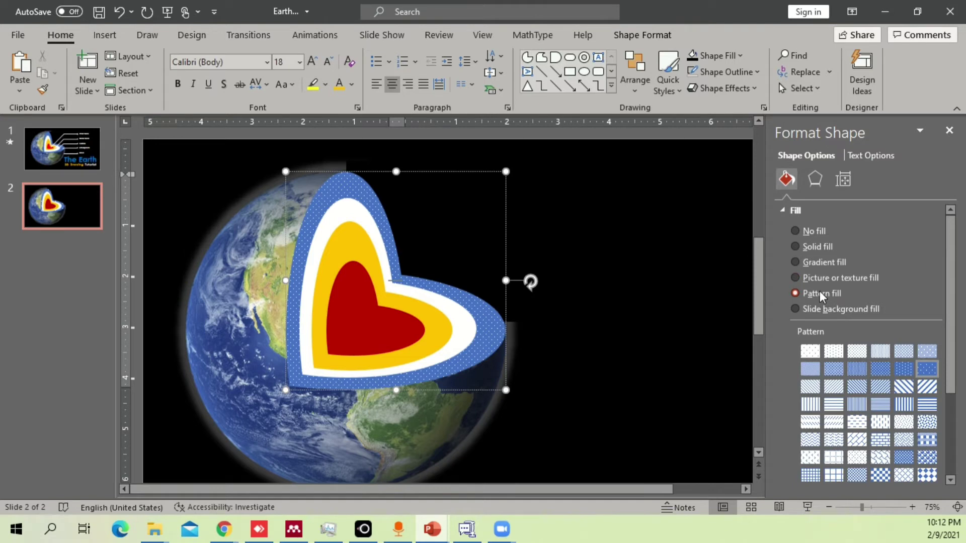
{"action": "left_click", "coordinate": [823, 278]}
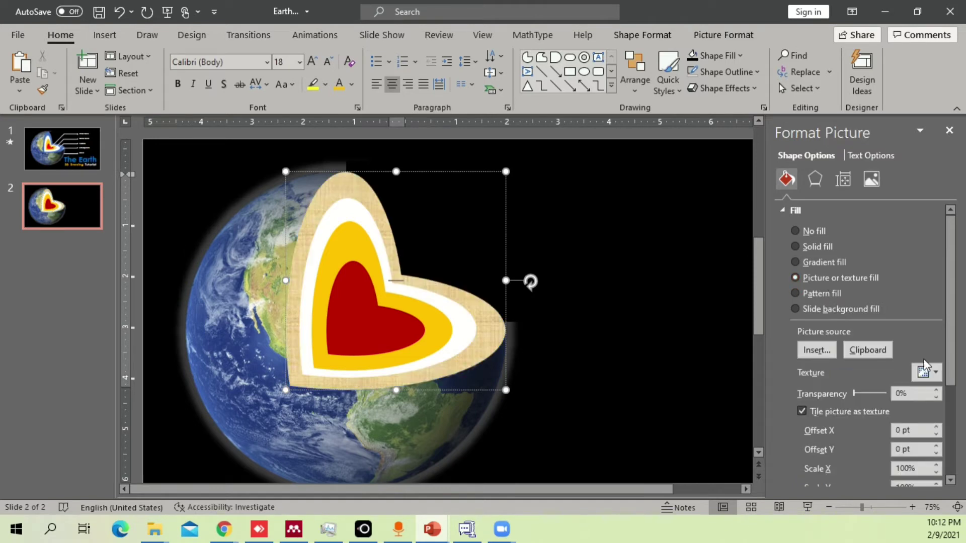
{"action": "left_click", "coordinate": [922, 378]}
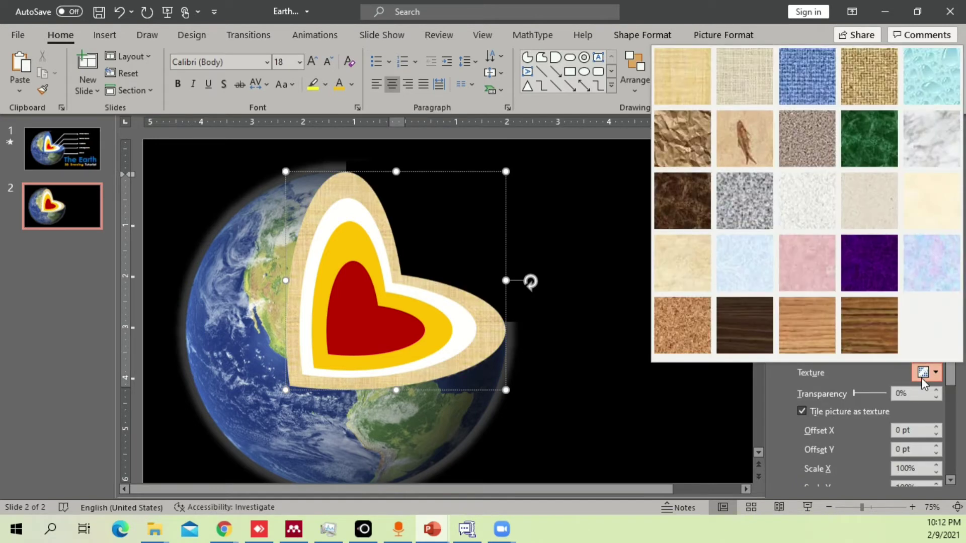
{"action": "left_click", "coordinate": [808, 83]}
{"action": "left_click", "coordinate": [629, 292]}
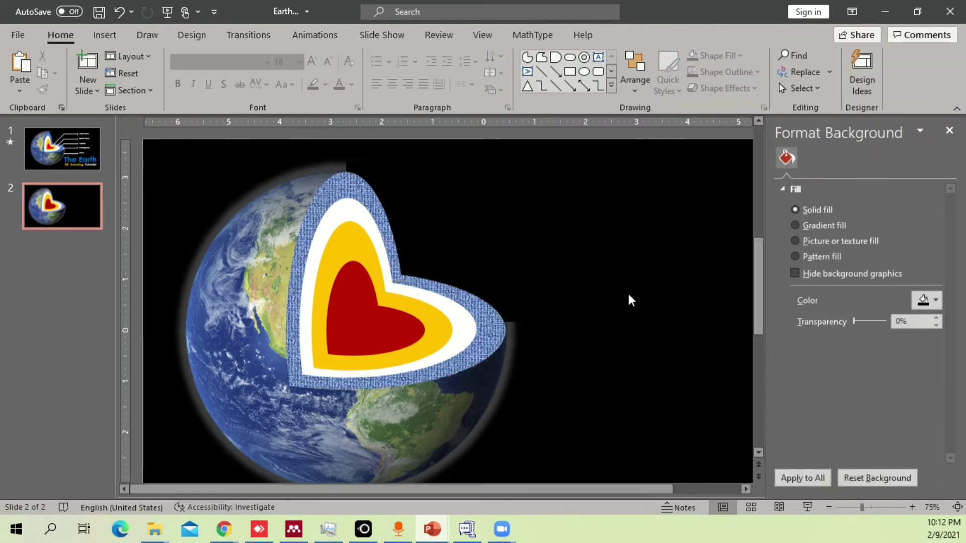
Step: Fill the white second layer with the green marble texture
{"action": "left_click", "coordinate": [471, 326]}
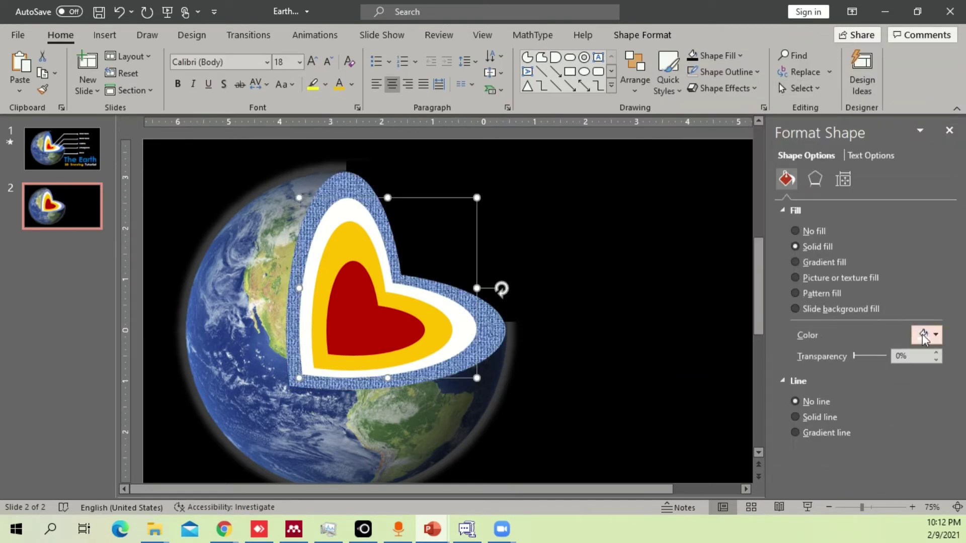
{"action": "left_click", "coordinate": [825, 280]}
{"action": "left_click", "coordinate": [928, 378]}
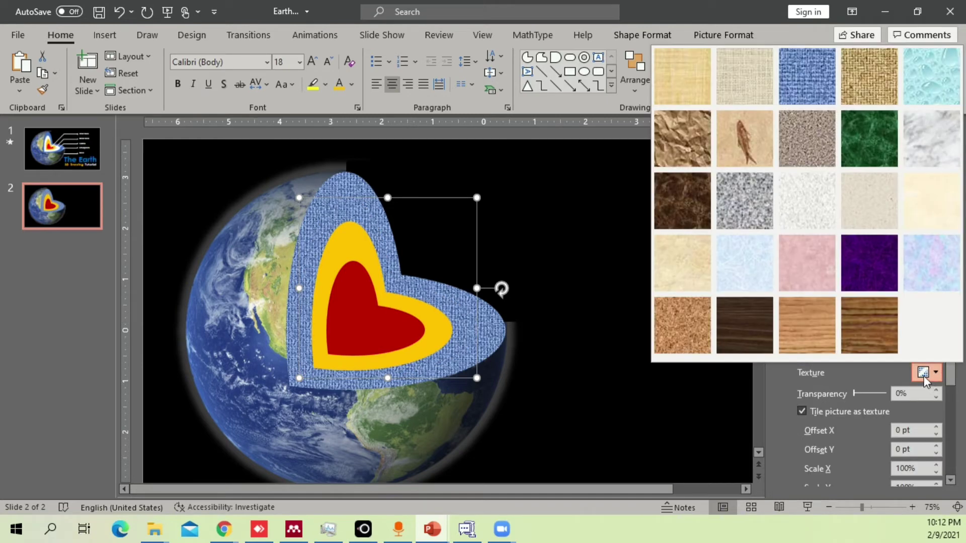
{"action": "left_click", "coordinate": [868, 139]}
{"action": "left_click", "coordinate": [611, 286]}
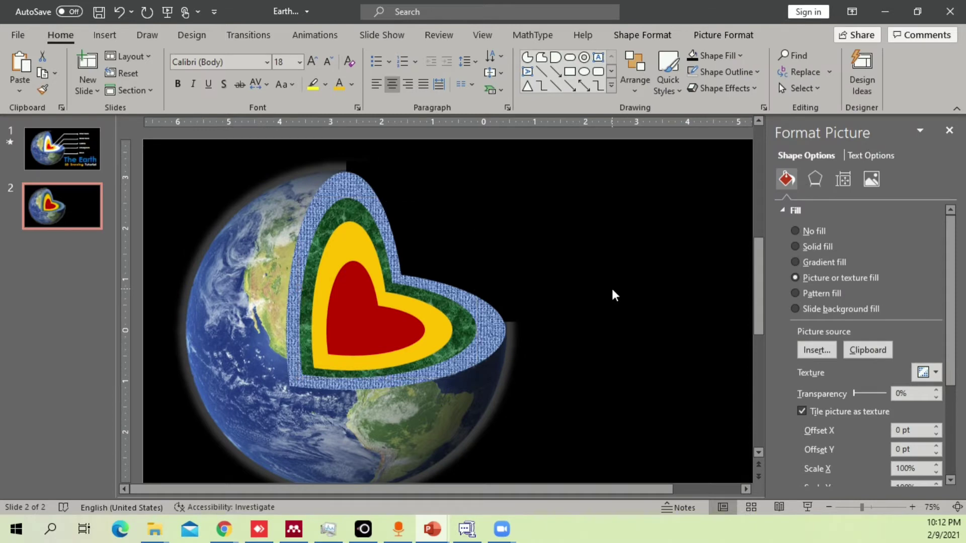
Step: Fill the gold third layer with the medium brown wood texture
{"action": "left_click", "coordinate": [436, 326]}
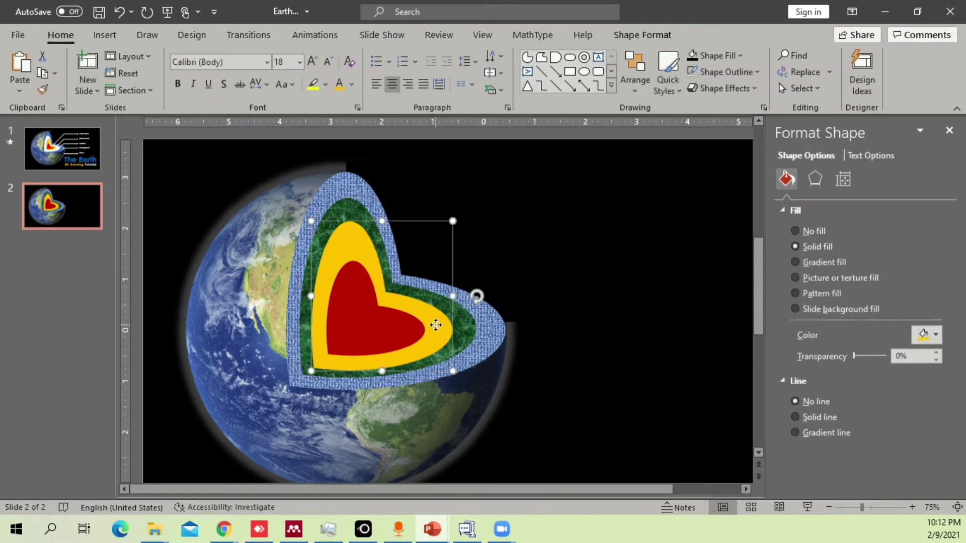
{"action": "left_click", "coordinate": [938, 337]}
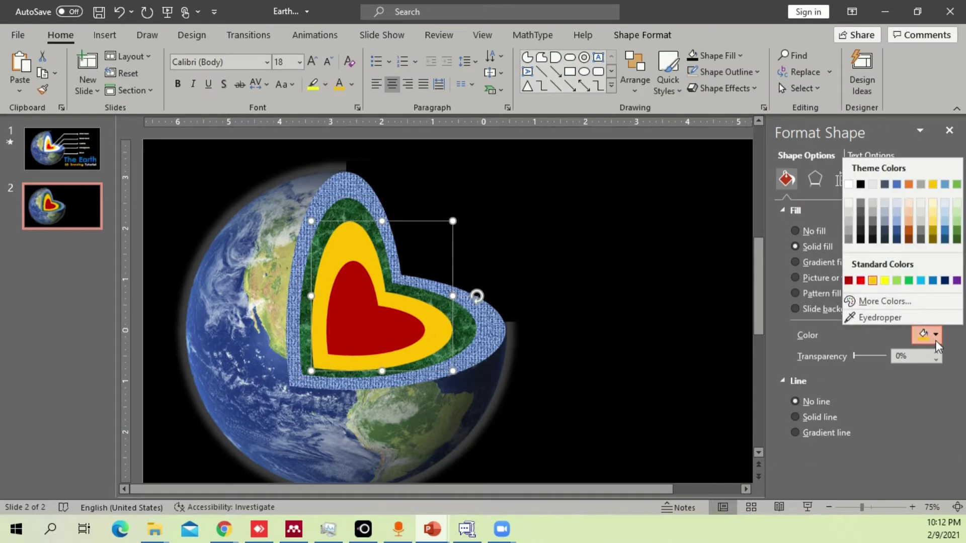
{"action": "left_click", "coordinate": [828, 279]}
{"action": "left_click", "coordinate": [826, 295]}
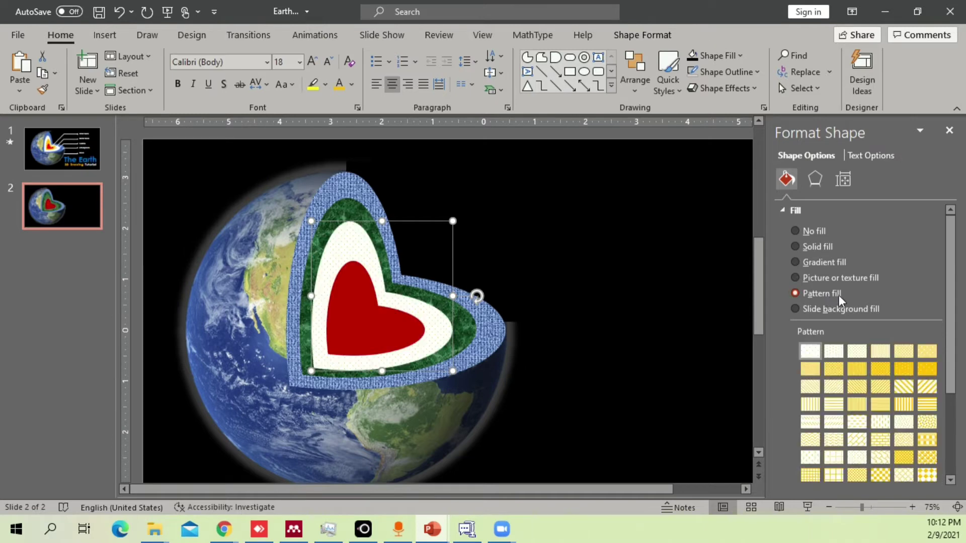
{"action": "left_click", "coordinate": [833, 280]}
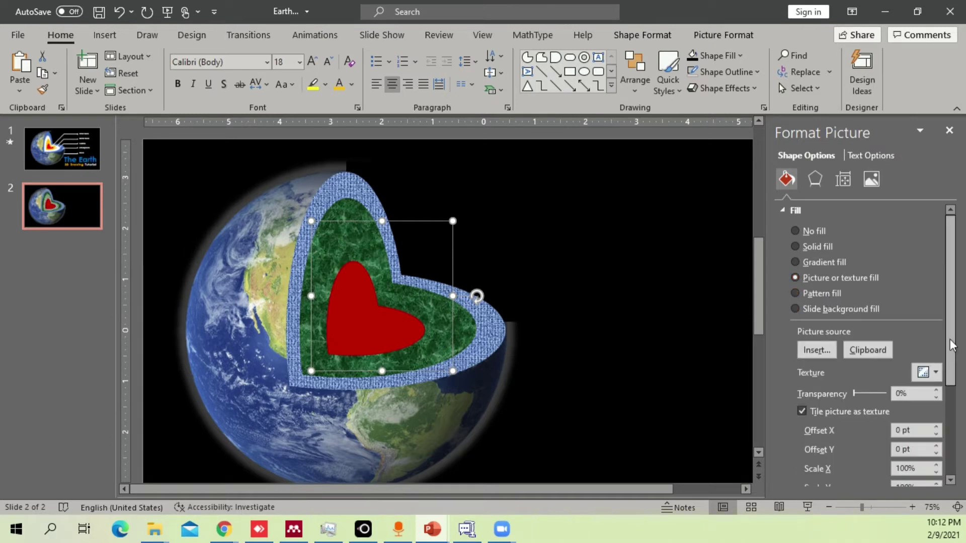
{"action": "left_click", "coordinate": [923, 373]}
{"action": "left_click", "coordinate": [873, 323]}
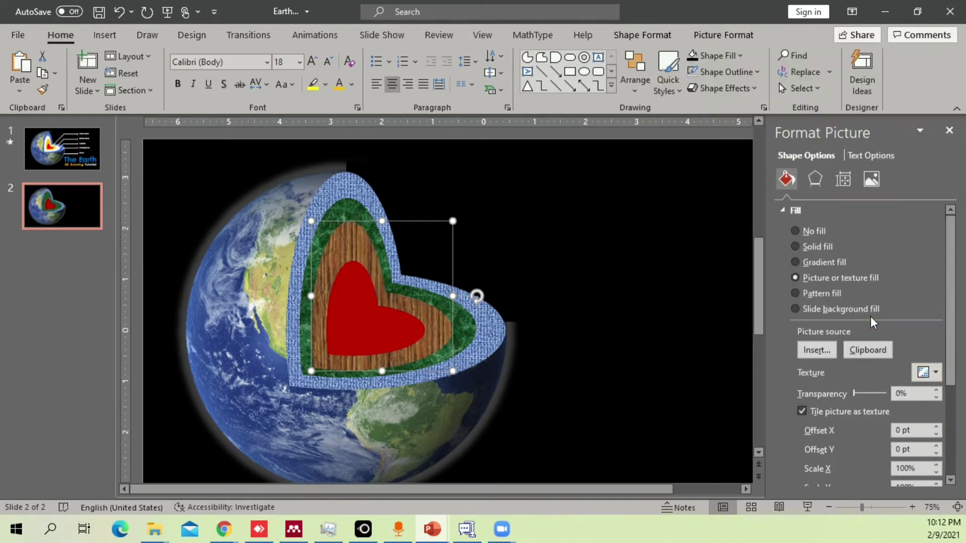
{"action": "left_click", "coordinate": [689, 295]}
Step: Fill the innermost core shape with the standard golden orange color
{"action": "left_click", "coordinate": [410, 321]}
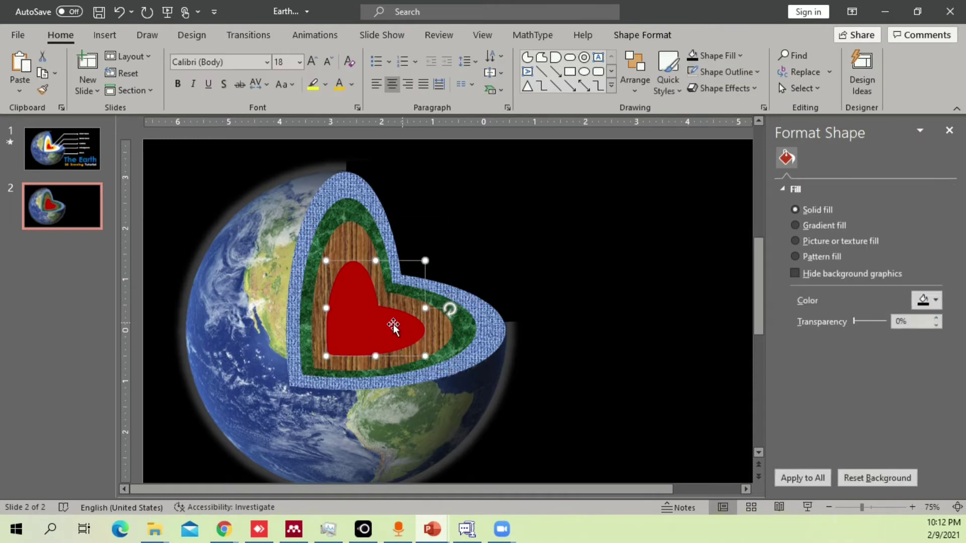
{"action": "left_click", "coordinate": [923, 334]}
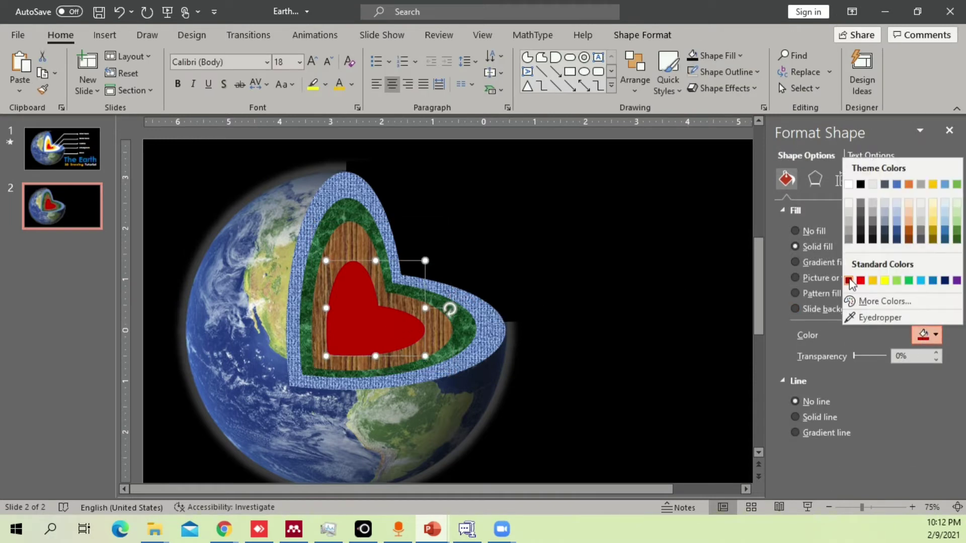
{"action": "left_click", "coordinate": [874, 279]}
{"action": "left_click", "coordinate": [640, 295]}
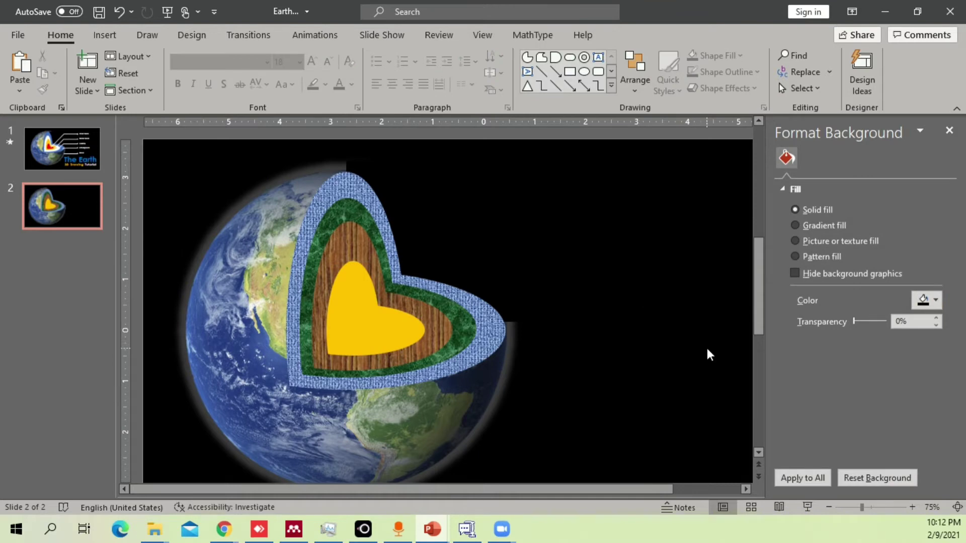
{"action": "scroll", "coordinate": [701, 347], "scroll_direction": "down", "scroll_amount": 3, "text": "ctrl"}
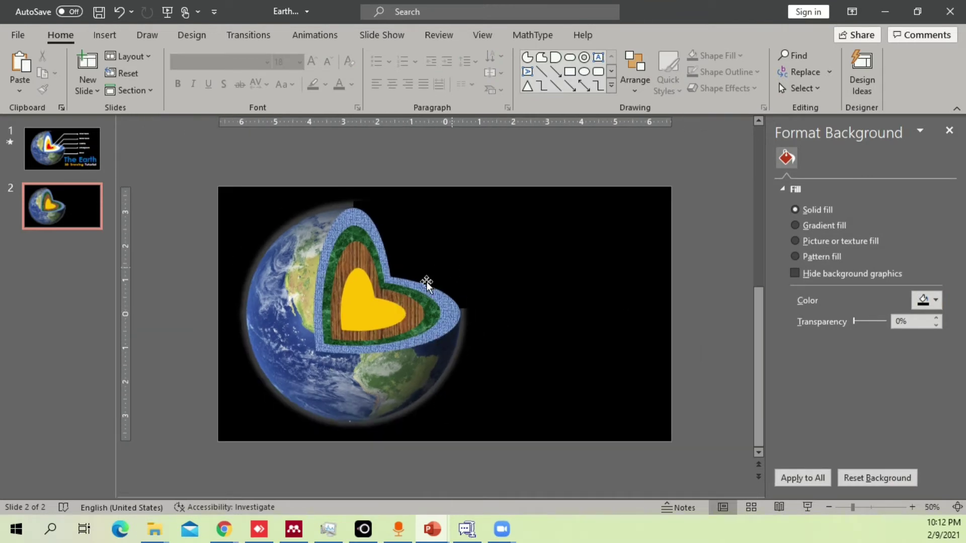
{"action": "scroll", "coordinate": [468, 299], "scroll_direction": "up", "scroll_amount": 2, "text": "ctrl"}
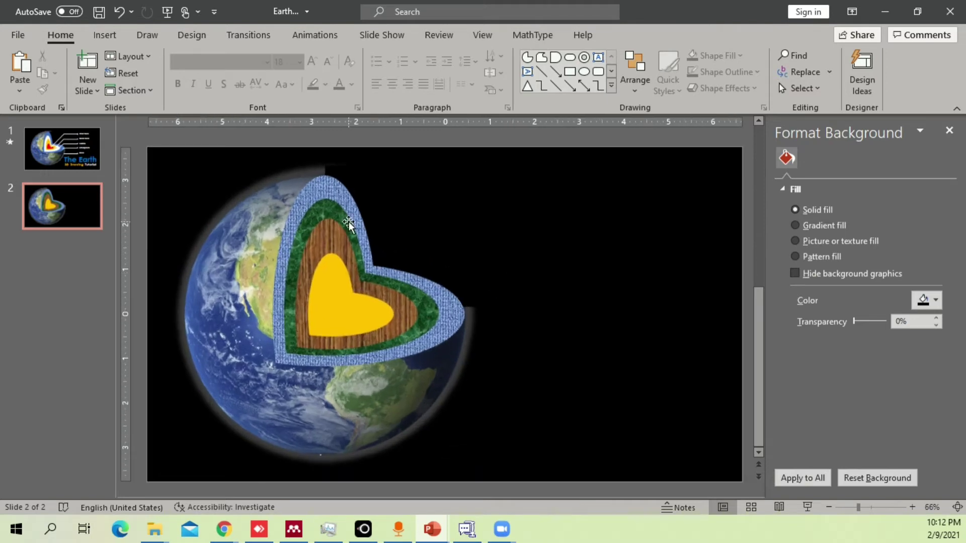
{"action": "left_click", "coordinate": [104, 34]}
{"action": "left_click", "coordinate": [227, 89]}
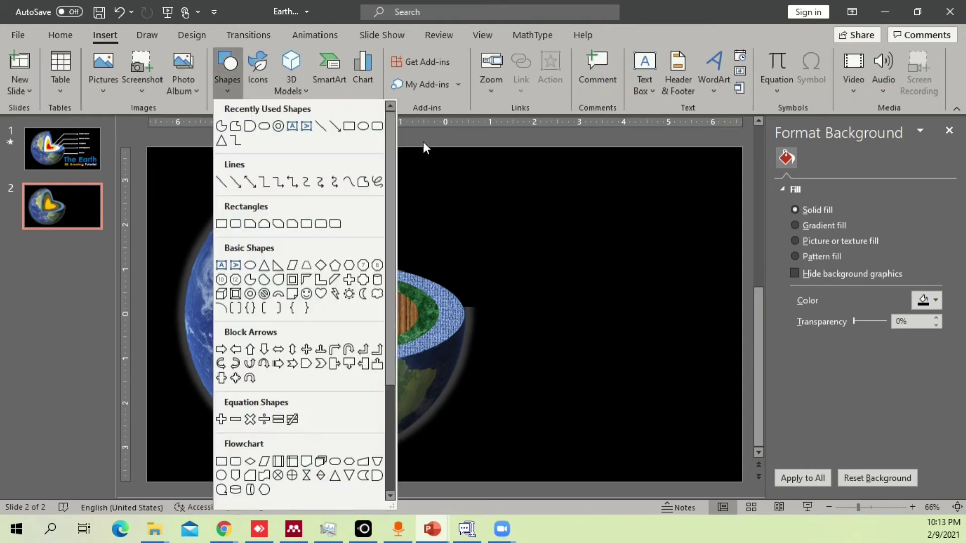
{"action": "left_click", "coordinate": [368, 185]}
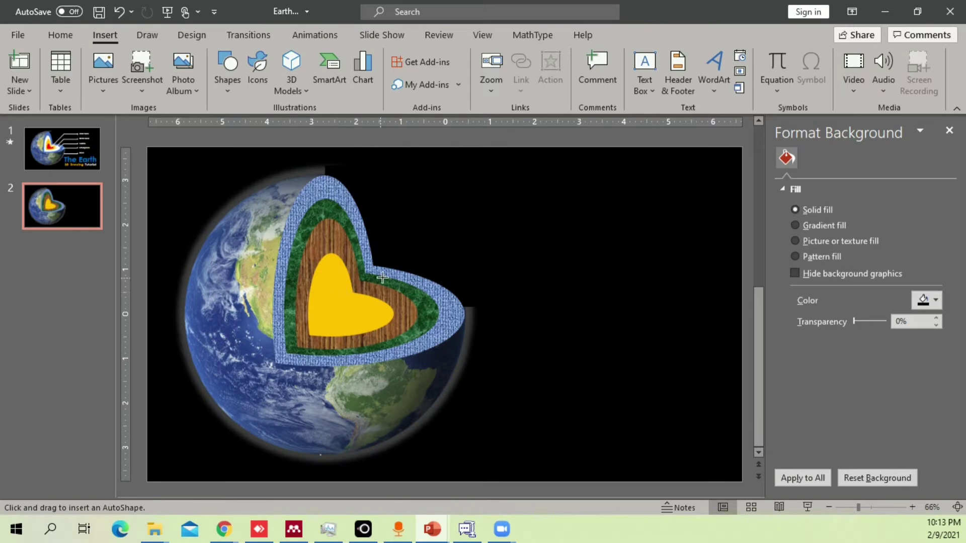
{"action": "left_click", "coordinate": [356, 299]}
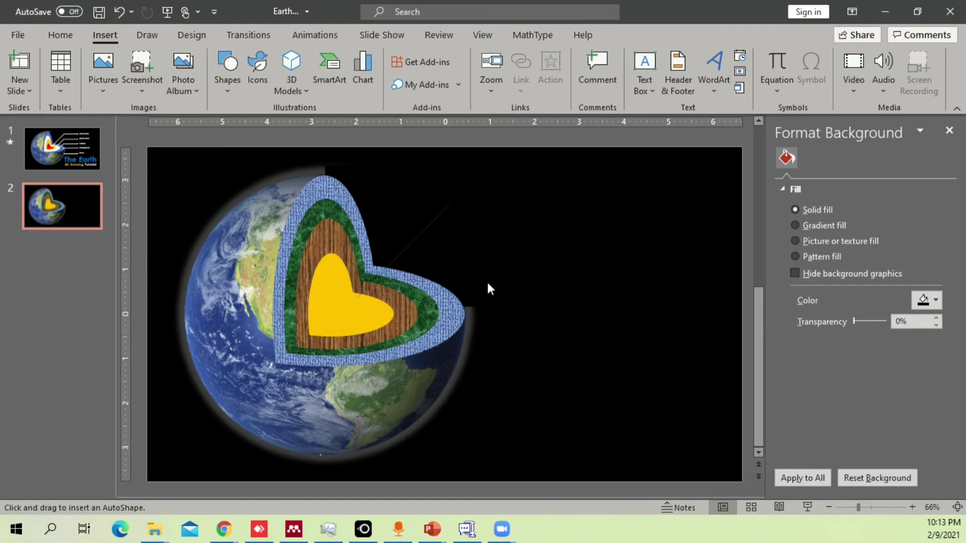
{"action": "key", "text": "Escape"}
{"action": "scroll", "coordinate": [511, 258], "scroll_direction": "up", "scroll_amount": 3, "text": "ctrl"}
{"action": "scroll", "coordinate": [510, 256], "scroll_direction": "up", "scroll_amount": 2}
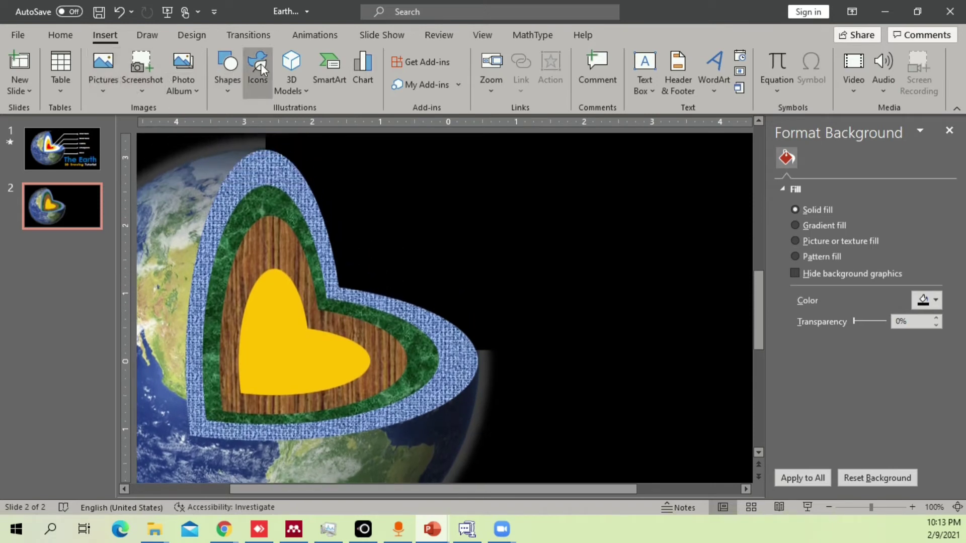
{"action": "left_click", "coordinate": [227, 70]}
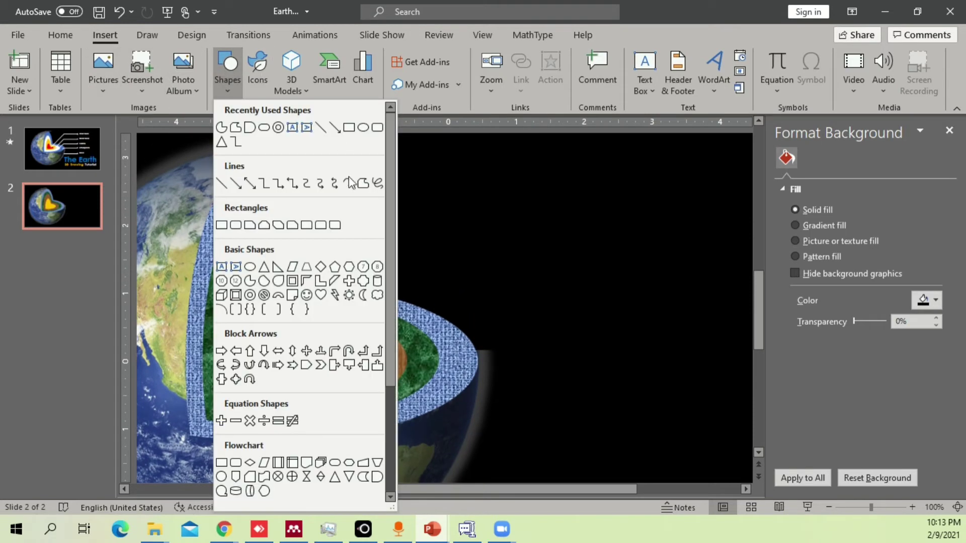
{"action": "left_click", "coordinate": [349, 182]}
{"action": "left_click", "coordinate": [299, 351]}
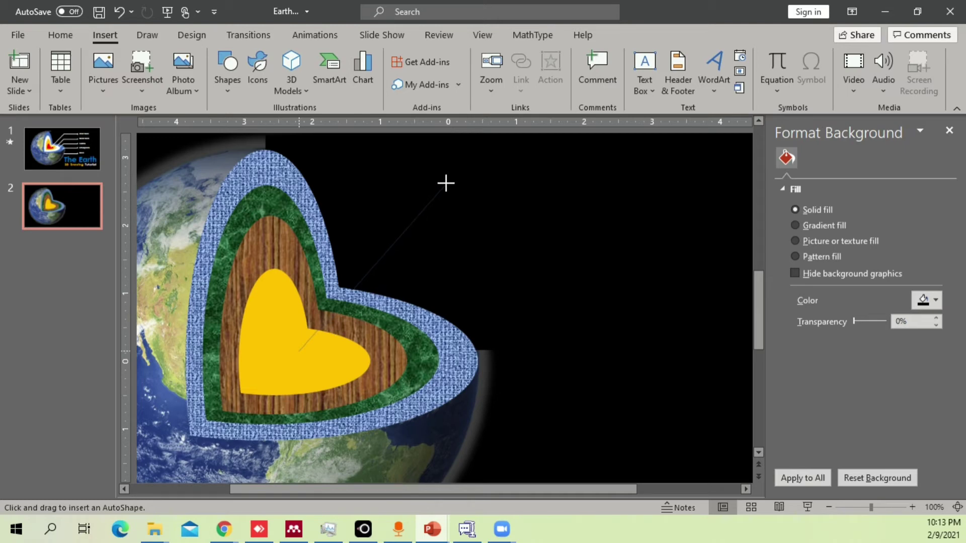
{"action": "key", "text": "Escape"}
{"action": "scroll", "coordinate": [446, 183], "scroll_direction": "down", "scroll_amount": 1}
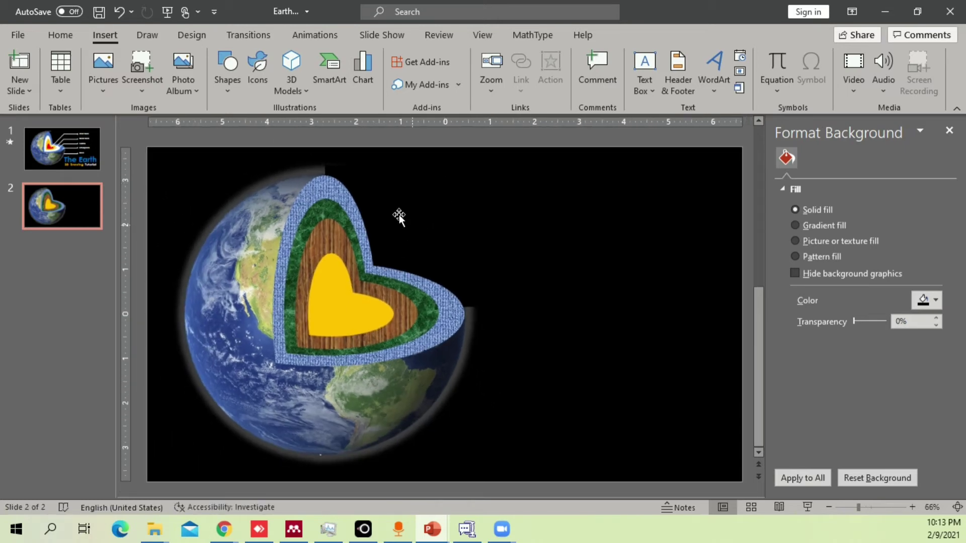
Step: Draw a bent freeform leader line from the golden core diagonally up and then horizontally outward, about 2.67" high and 4.75" wide
{"action": "left_click", "coordinate": [227, 71]}
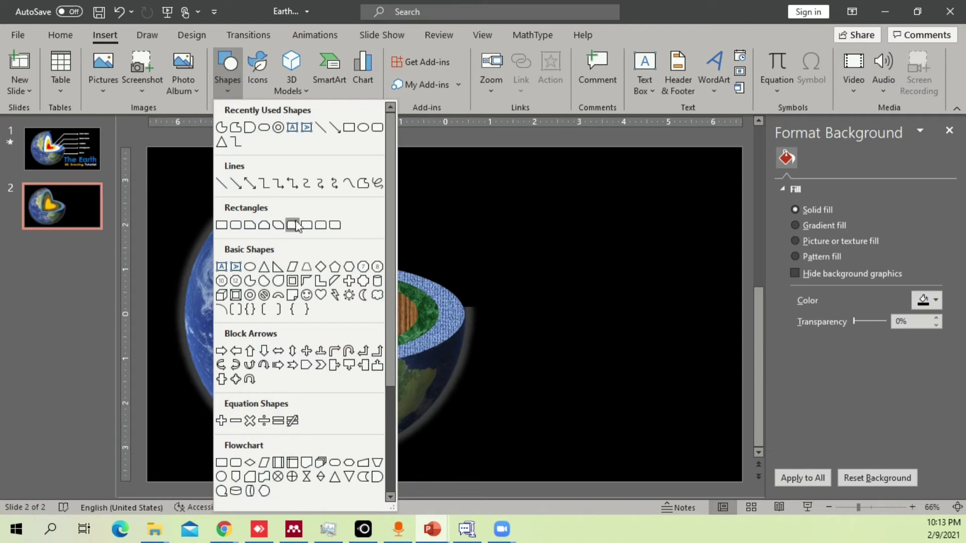
{"action": "left_click", "coordinate": [234, 128]}
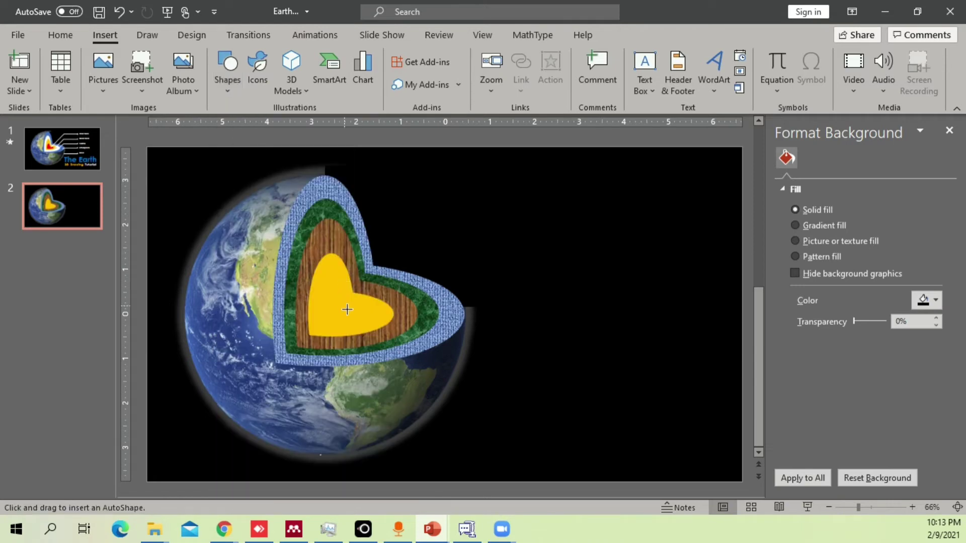
{"action": "mouse_move", "coordinate": [349, 308]}
{"action": "left_mouse_down"}
{"action": "mouse_move", "coordinate": [451, 200]}
{"action": "mouse_move", "coordinate": [476, 191]}
{"action": "left_mouse_up"}
{"action": "left_click", "coordinate": [476, 190]}
{"action": "double_click", "coordinate": [566, 190]}
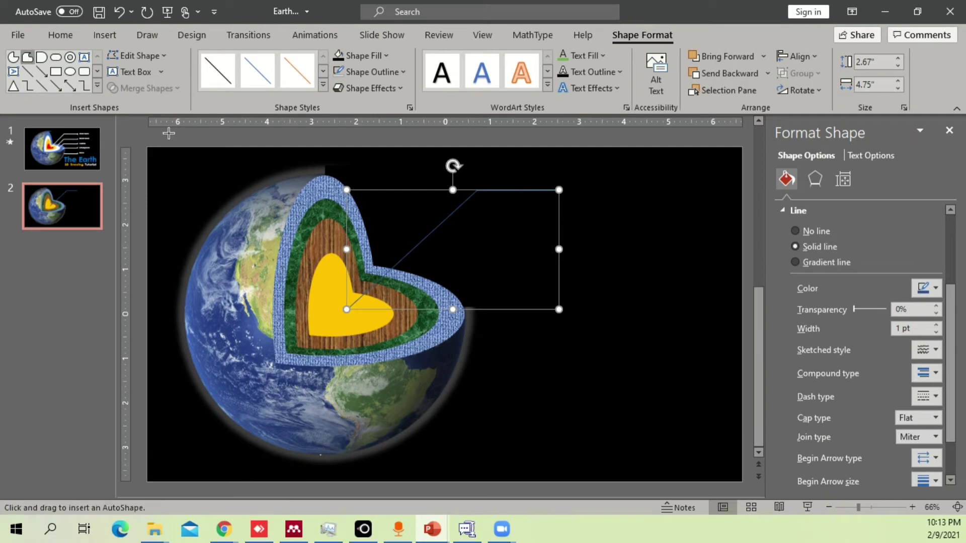
Step: Draw a second bent leader line from the wood-textured layer, below the first, about 1.64" high and 3.48" wide
{"action": "left_click", "coordinate": [28, 58]}
{"action": "key", "text": "Escape"}
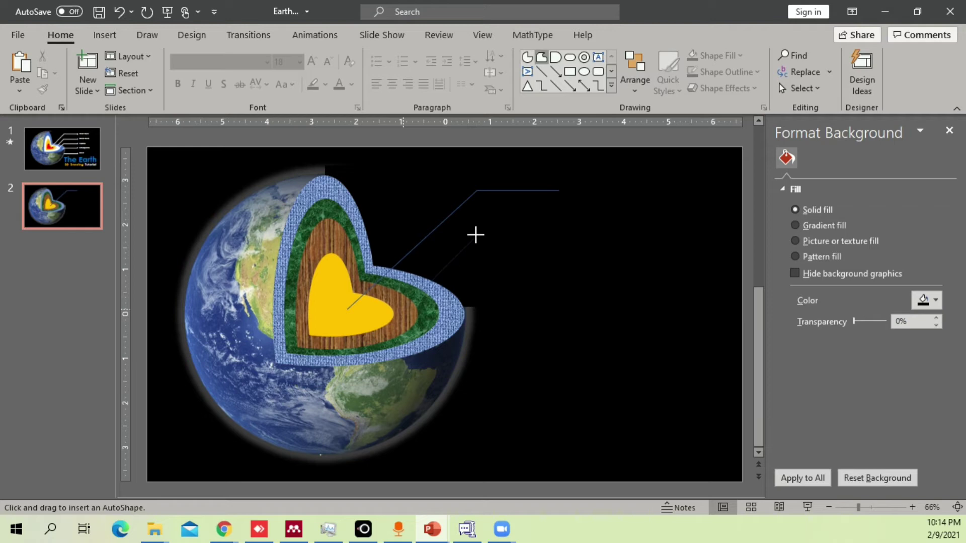
{"action": "left_click", "coordinate": [475, 235]}
{"action": "double_click", "coordinate": [558, 236]}
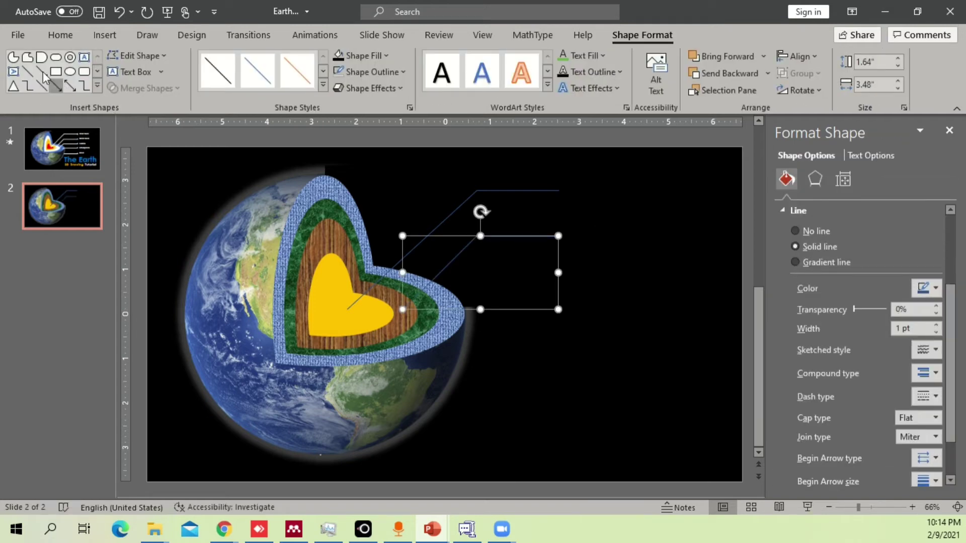
Step: Draw a third bent leader line from the green marble layer, below the second, about 0.97" high and 2.81" wide
{"action": "left_click", "coordinate": [28, 57]}
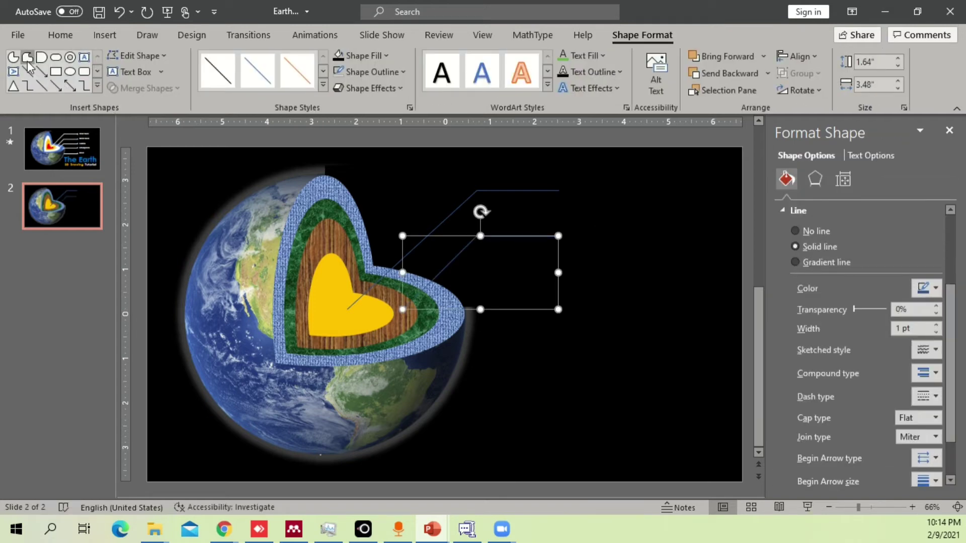
{"action": "left_click", "coordinate": [434, 309]}
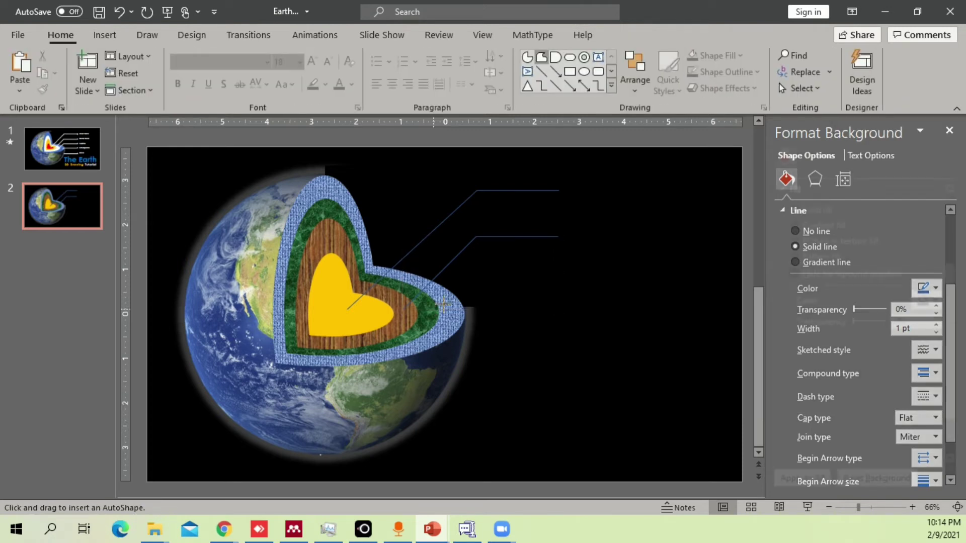
{"action": "left_click", "coordinate": [479, 266]}
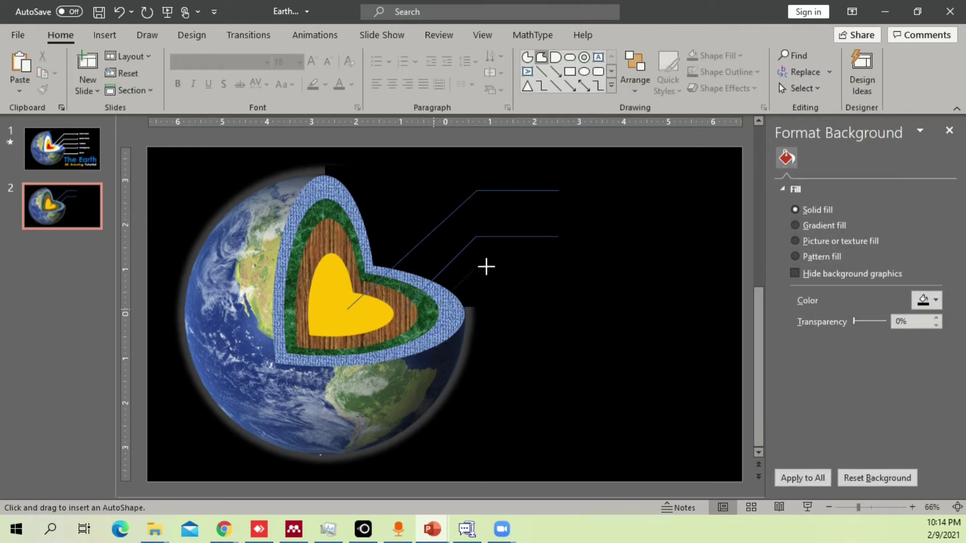
{"action": "double_click", "coordinate": [558, 266]}
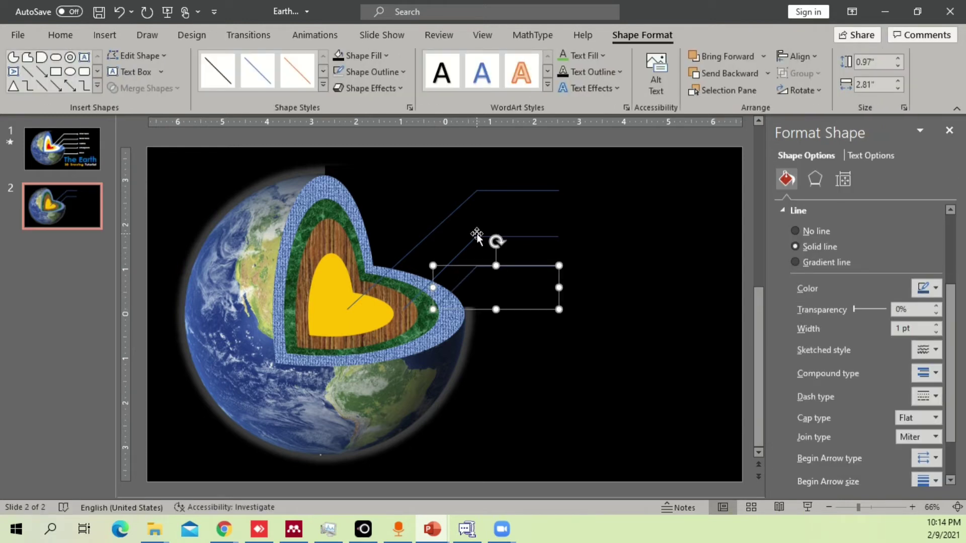
Step: Move the wood layer's leader line slightly up so it sits midway between the leader lines above and below it
{"action": "left_click", "coordinate": [479, 234]}
{"action": "left_click", "coordinate": [504, 240]}
{"action": "left_click_drag", "start_coordinate": [511, 237], "coordinate": [511, 228]}
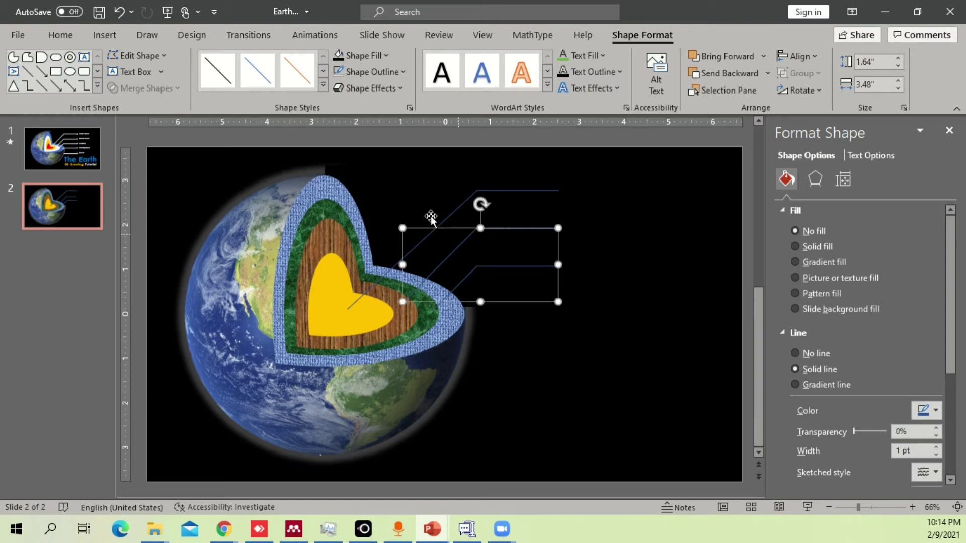
Step: Draw a fourth bent leader line from the outer denim layer, about 0.27" high and 2.18" wide
{"action": "left_click", "coordinate": [28, 59]}
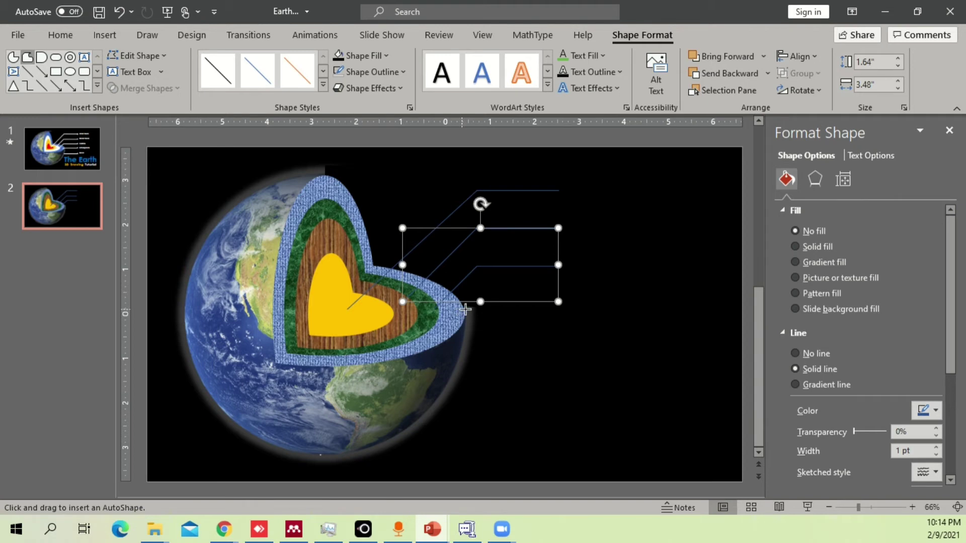
{"action": "key", "text": "Escape"}
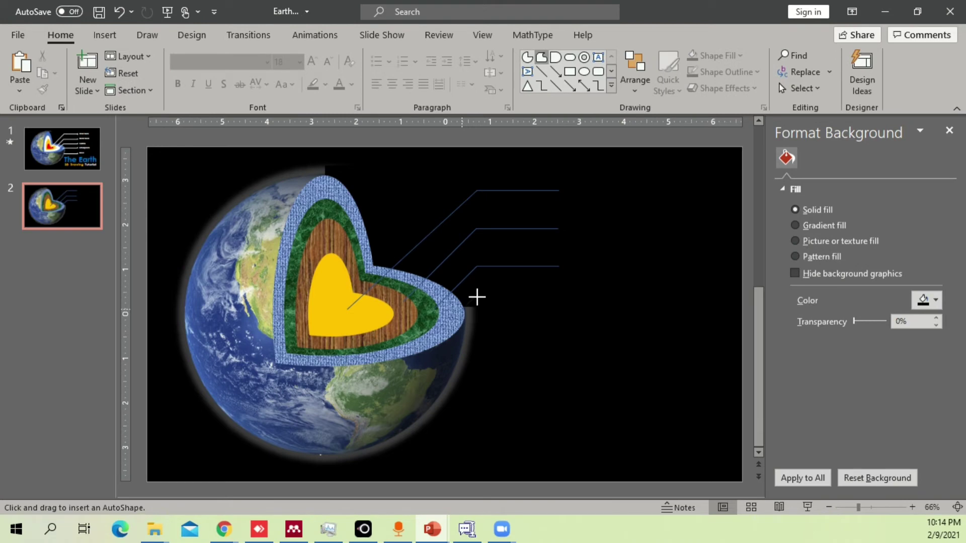
{"action": "left_click", "coordinate": [477, 297]}
{"action": "double_click", "coordinate": [559, 297]}
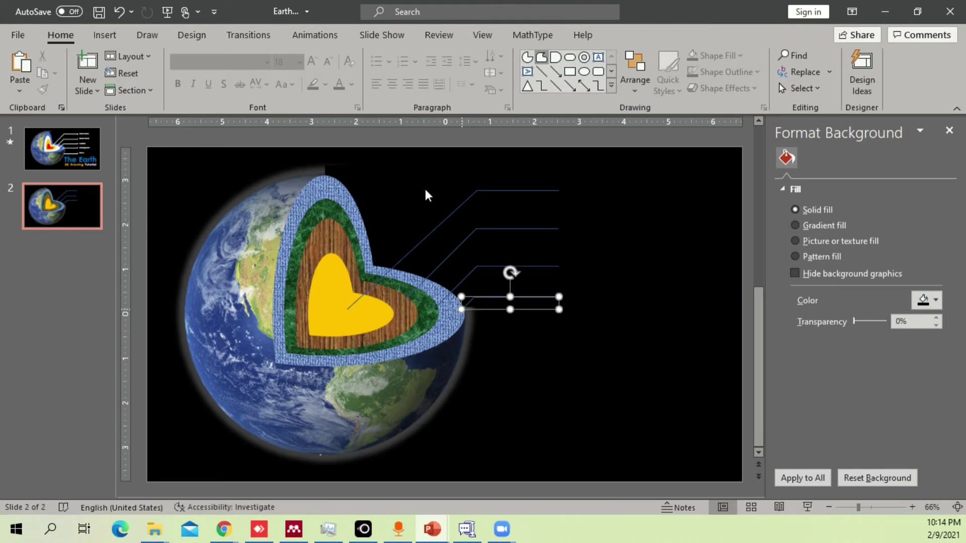
Step: Draw a straight horizontal leader line from the Earth's outer edge, below the others and ending level with them
{"action": "left_click", "coordinate": [28, 57]}
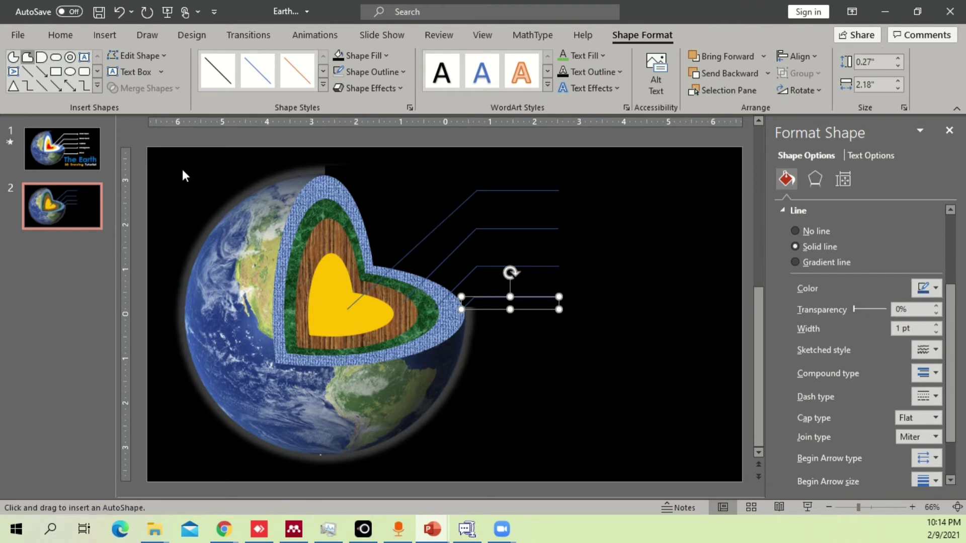
{"action": "left_click", "coordinate": [463, 341]}
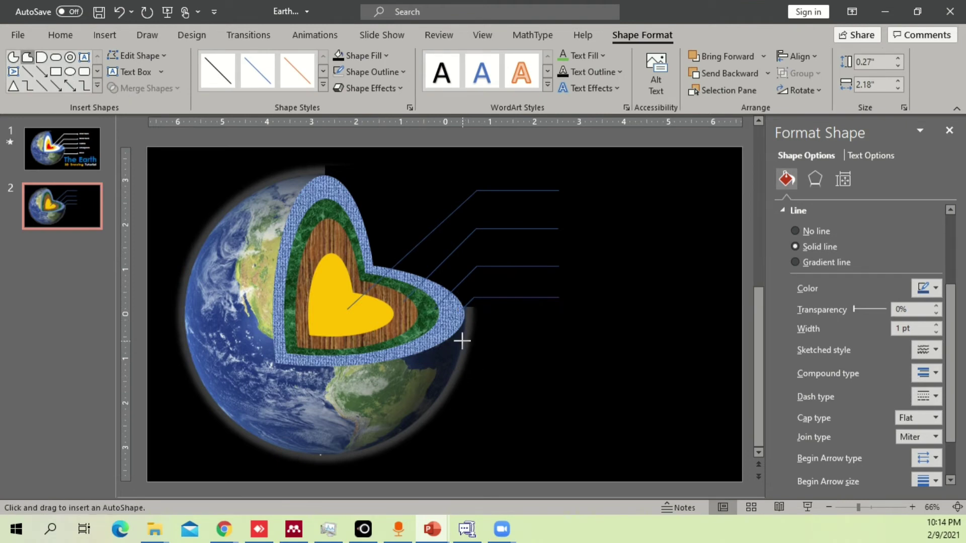
{"action": "double_click", "coordinate": [559, 341]}
{"action": "left_click_drag", "start_coordinate": [542, 340], "coordinate": [541, 341]}
Step: Select all the leader lines together and give them a solid line 4 pt wide
{"action": "mouse_move", "coordinate": [661, 394]}
{"action": "left_mouse_down"}
{"action": "mouse_move", "coordinate": [443, 276]}
{"action": "mouse_move", "coordinate": [320, 160]}
{"action": "left_mouse_up"}
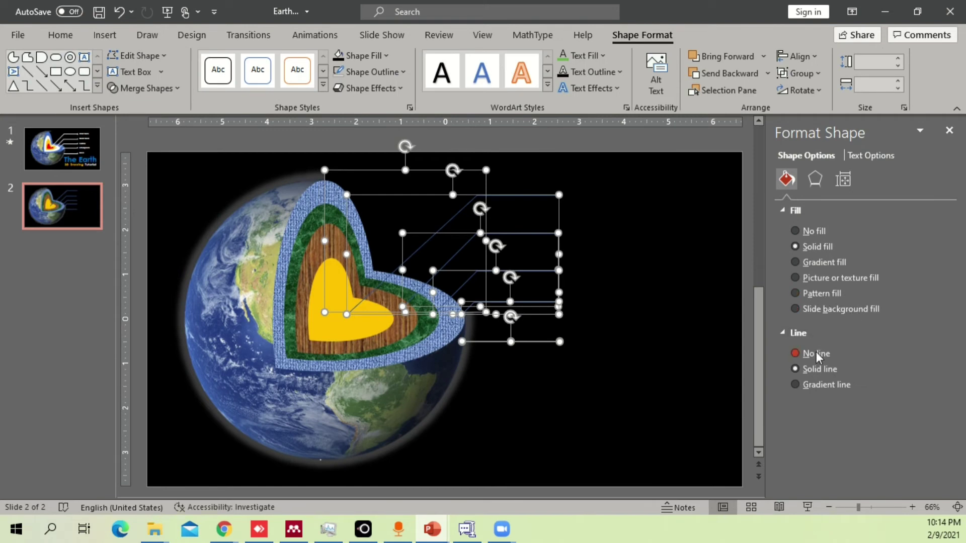
{"action": "left_click", "coordinate": [815, 355]}
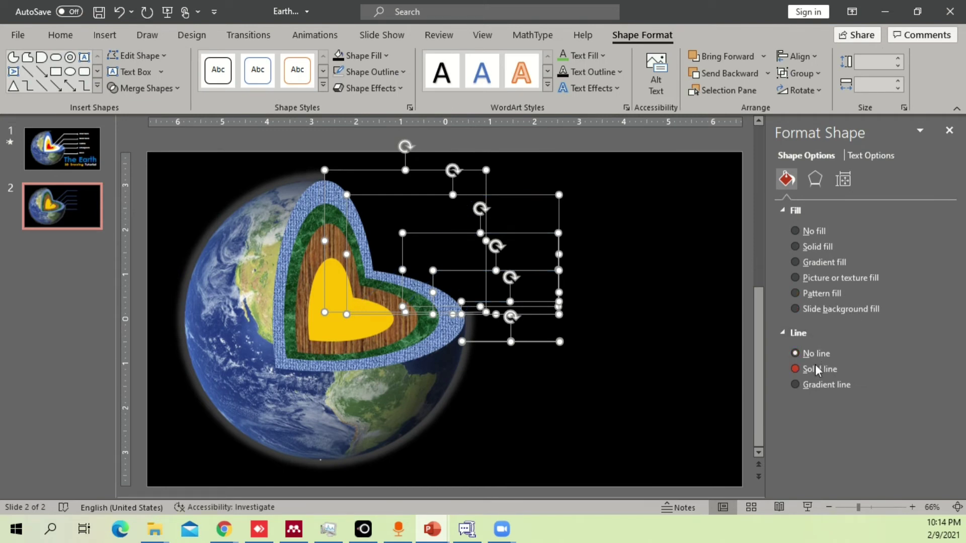
{"action": "left_click", "coordinate": [815, 369]}
{"action": "scroll", "coordinate": [943, 334], "scroll_direction": "down", "scroll_amount": 4}
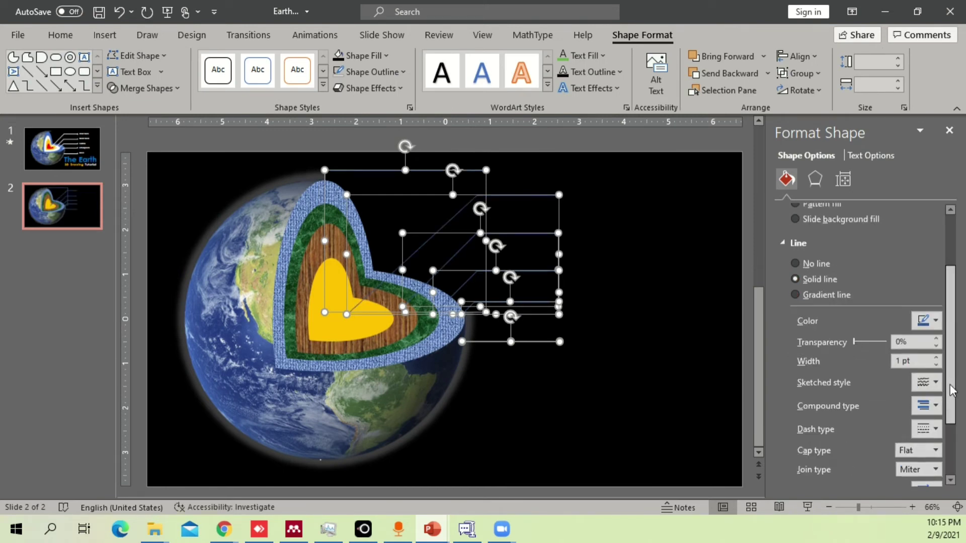
{"action": "left_click", "coordinate": [937, 338]}
{"action": "left_click", "coordinate": [937, 338]}
{"action": "left_click", "coordinate": [937, 338]}
{"action": "left_click", "coordinate": [937, 339]}
{"action": "left_click", "coordinate": [937, 338]}
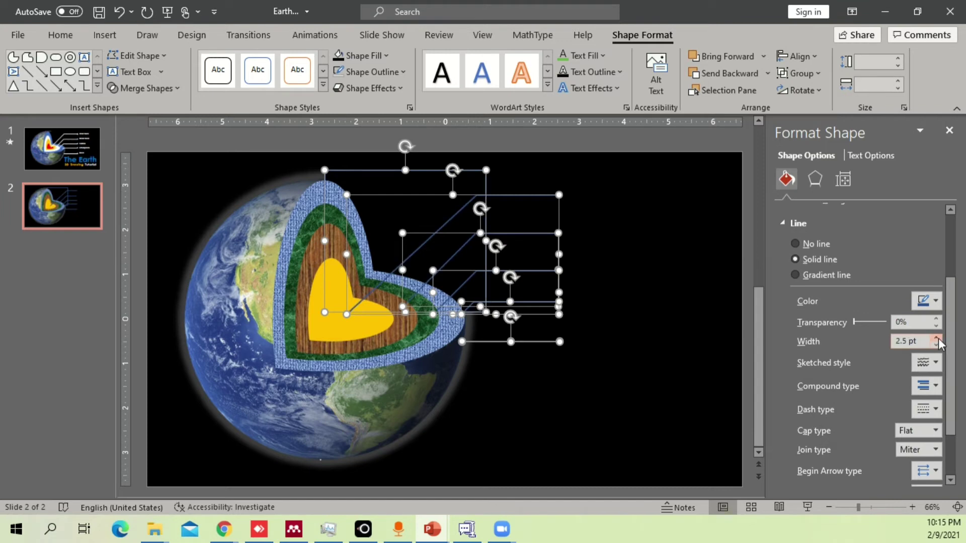
{"action": "left_click", "coordinate": [937, 338]}
{"action": "left_click", "coordinate": [937, 338]}
{"action": "left_click", "coordinate": [937, 338]}
{"action": "left_click", "coordinate": [937, 339]}
{"action": "left_click", "coordinate": [937, 338]}
{"action": "left_click", "coordinate": [937, 339]}
Step: Color the selected leader lines white
{"action": "left_click", "coordinate": [935, 300]}
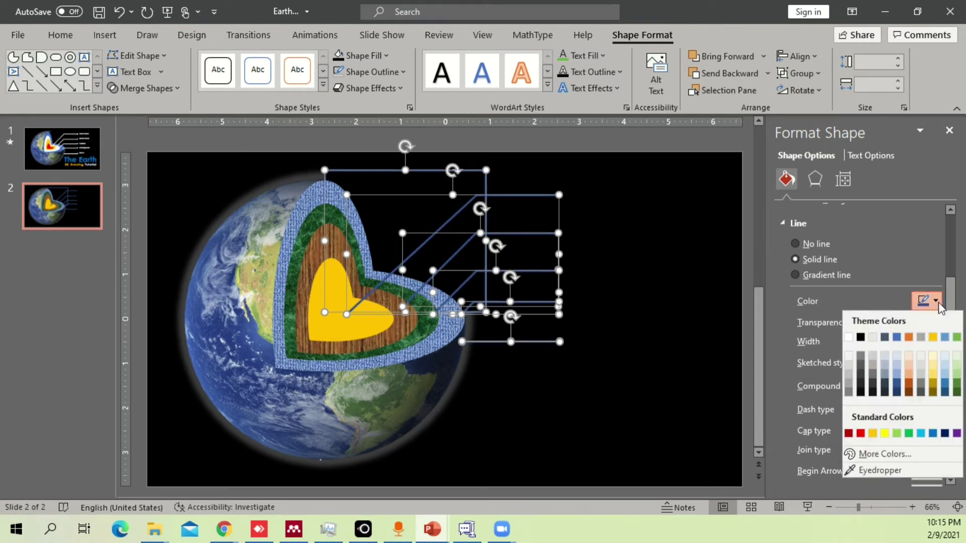
{"action": "left_click", "coordinate": [858, 335]}
{"action": "left_click", "coordinate": [644, 338]}
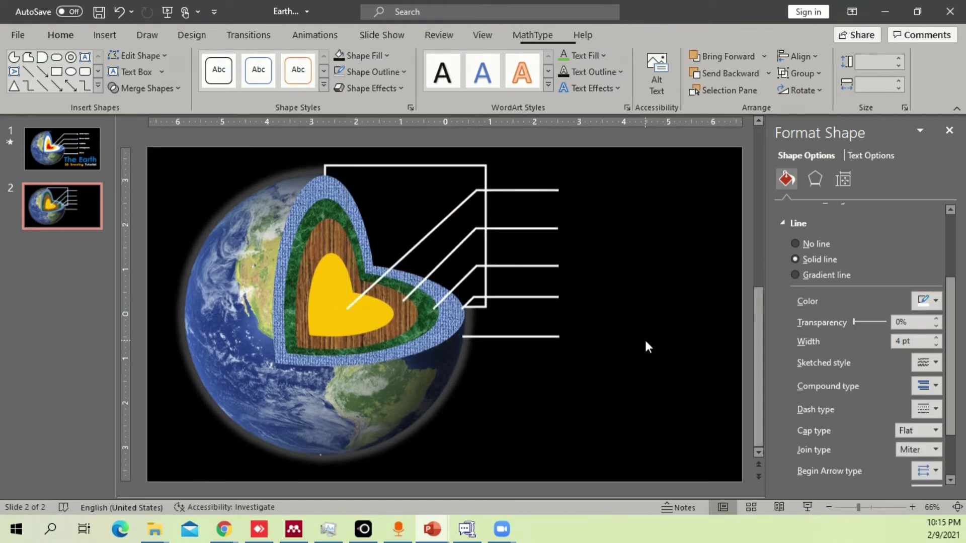
Step: Remove the outline from the black square covering the Earth's cut-out quarter
{"action": "left_click", "coordinate": [417, 202]}
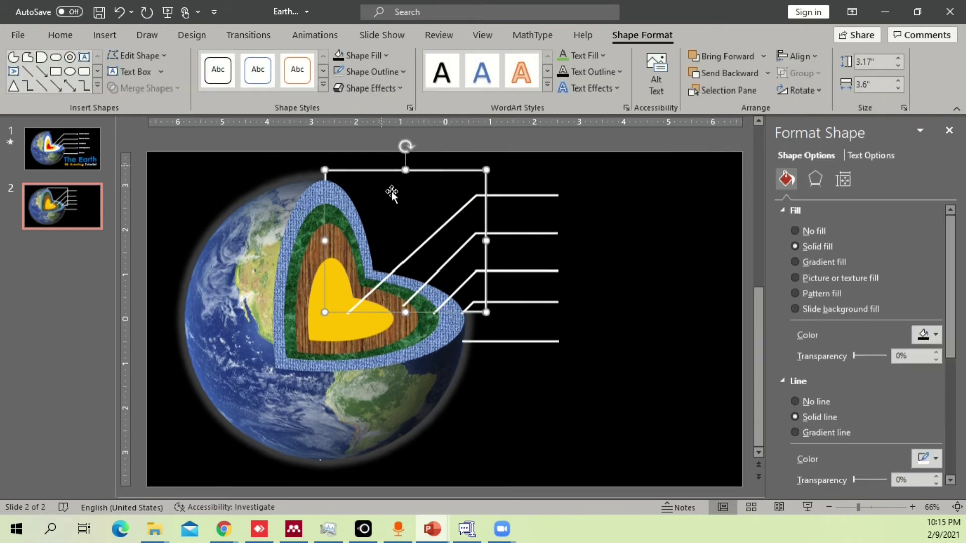
{"action": "left_click", "coordinate": [811, 401]}
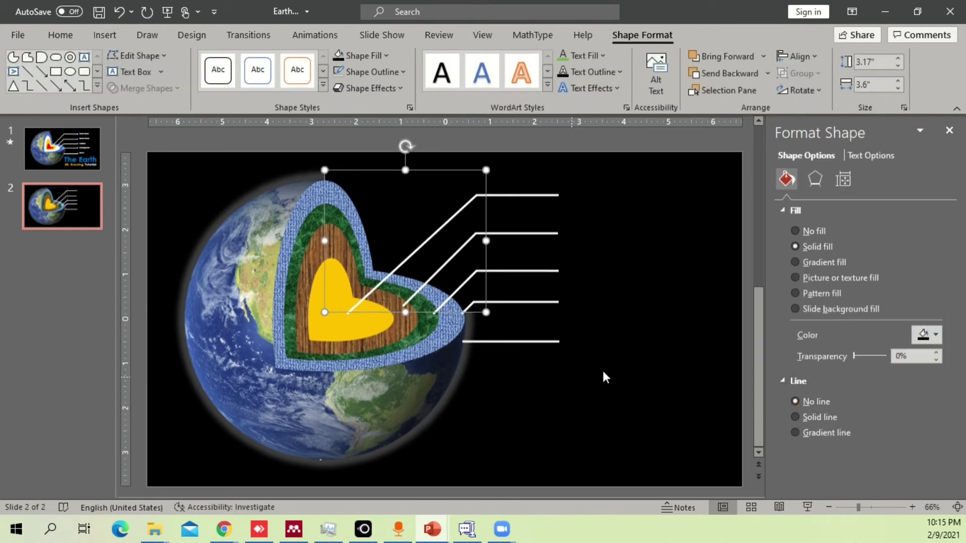
{"action": "left_click", "coordinate": [690, 407]}
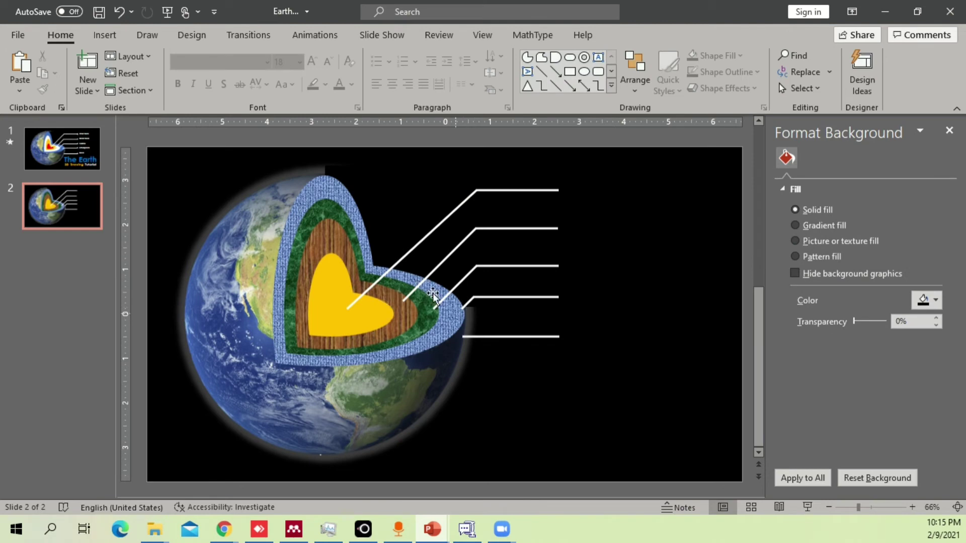
Step: Draw a small circle about 0.25 in across, centred on the outer end of the uppermost leader line
{"action": "left_click", "coordinate": [113, 40]}
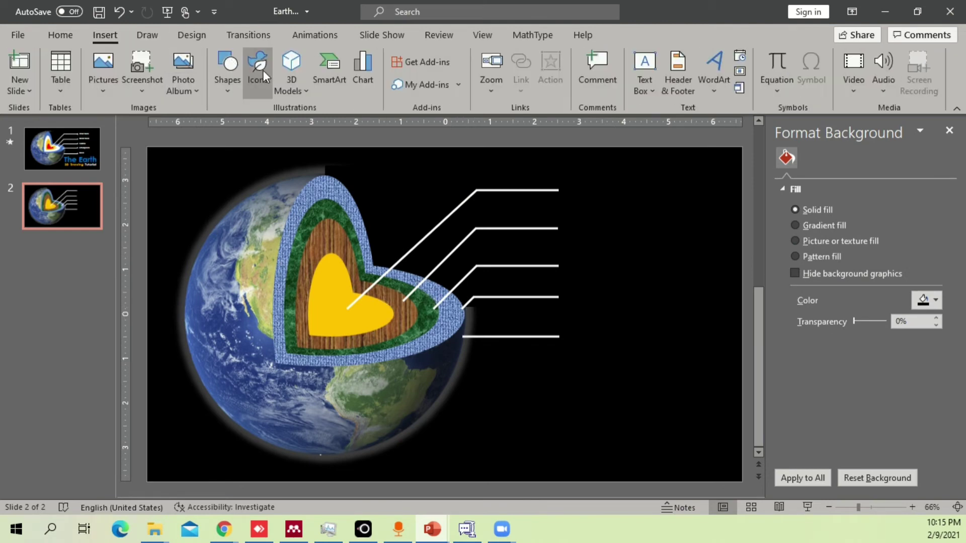
{"action": "left_click", "coordinate": [227, 65]}
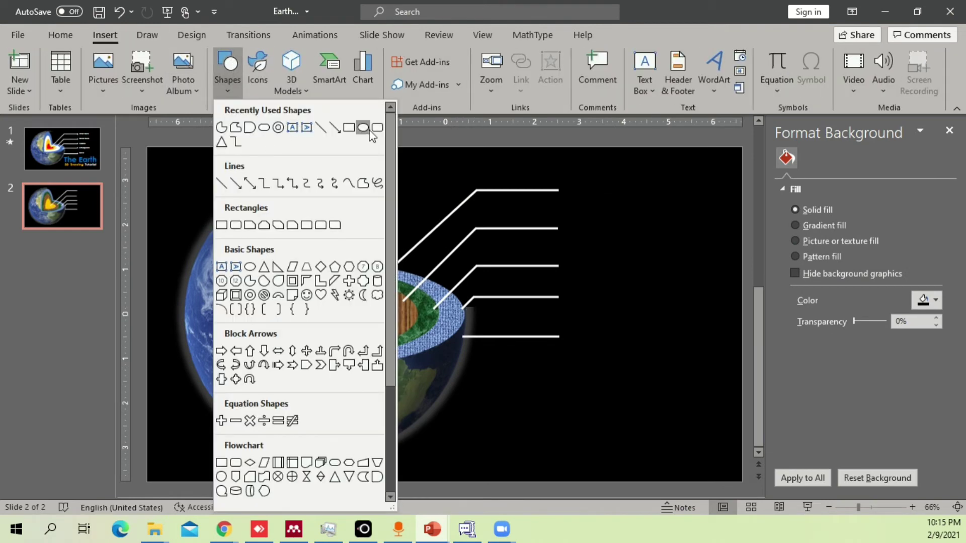
{"action": "left_click", "coordinate": [370, 130]}
{"action": "left_click", "coordinate": [591, 211]}
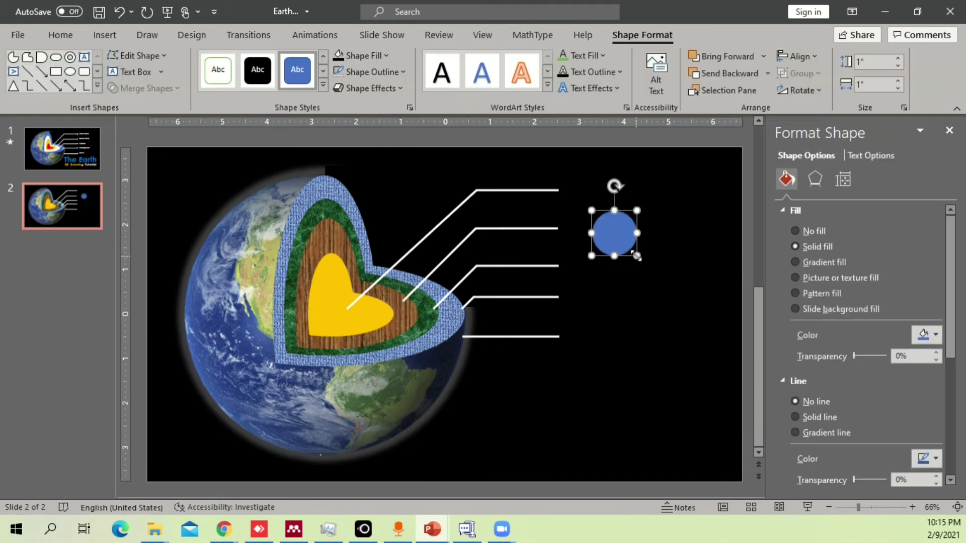
{"action": "left_click_drag", "start_coordinate": [637, 257], "coordinate": [610, 231]}
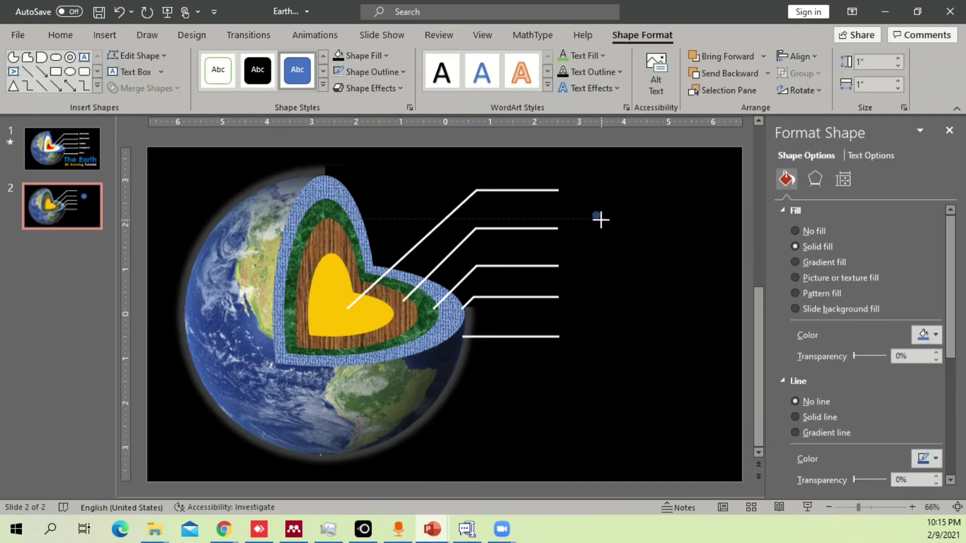
{"action": "mouse_move", "coordinate": [600, 220]}
{"action": "left_mouse_down"}
{"action": "mouse_move", "coordinate": [558, 224]}
{"action": "mouse_move", "coordinate": [570, 198]}
{"action": "left_mouse_up"}
{"action": "scroll", "coordinate": [527, 220], "scroll_direction": "up", "scroll_amount": 5}
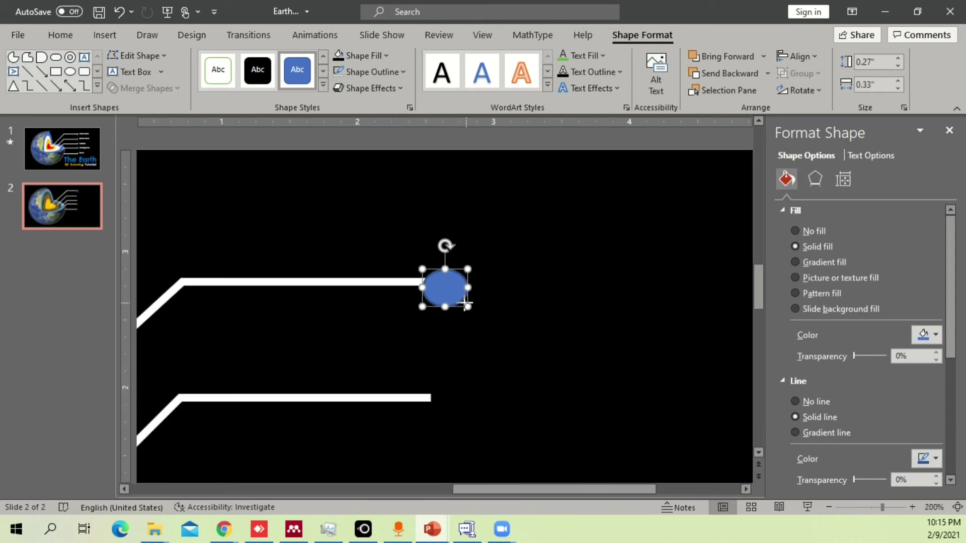
{"action": "left_click_drag", "start_coordinate": [465, 302], "coordinate": [452, 298]}
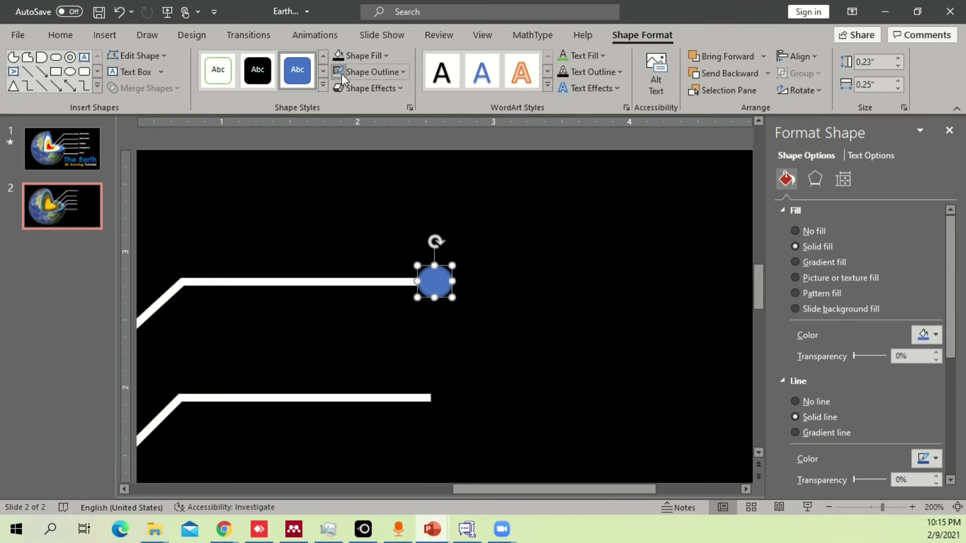
Step: Fill the circle at the end of the uppermost leader line white and remove its outline
{"action": "left_click", "coordinate": [363, 56]}
{"action": "left_click", "coordinate": [340, 91]}
{"action": "scroll", "coordinate": [538, 224], "scroll_direction": "down", "scroll_amount": 10, "text": "ctrl"}
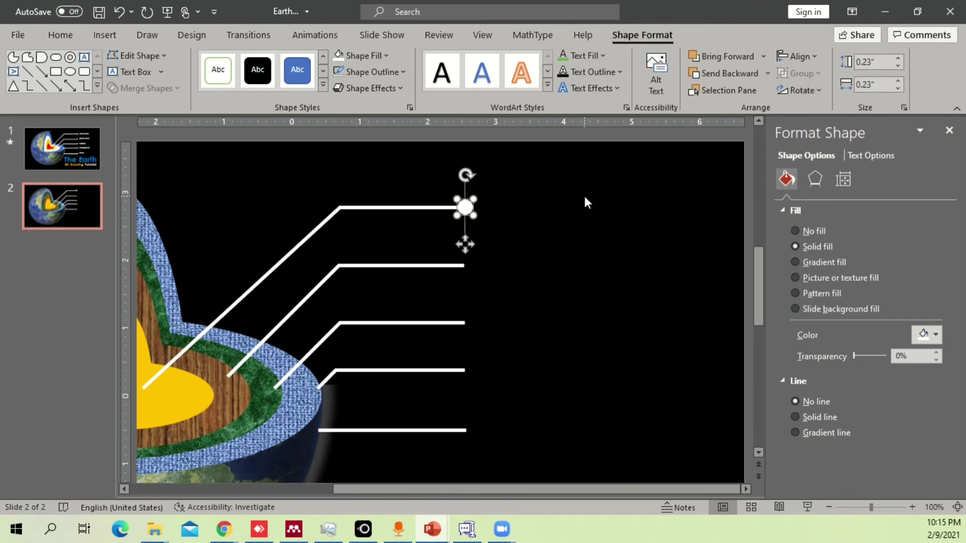
Step: Duplicate the white circle onto the outer ends of the other four leader lines, centring each copy on its line
{"action": "left_click_drag", "start_coordinate": [468, 247], "coordinate": [483, 192], "text": "ctrl"}
{"action": "left_click", "coordinate": [497, 194]}
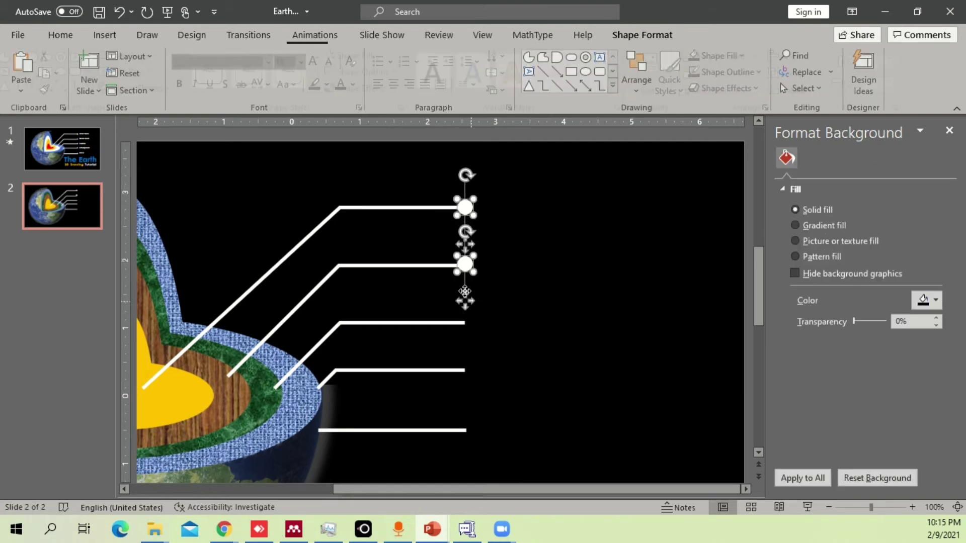
{"action": "left_click_drag", "start_coordinate": [466, 264], "coordinate": [468, 420], "text": "ctrl"}
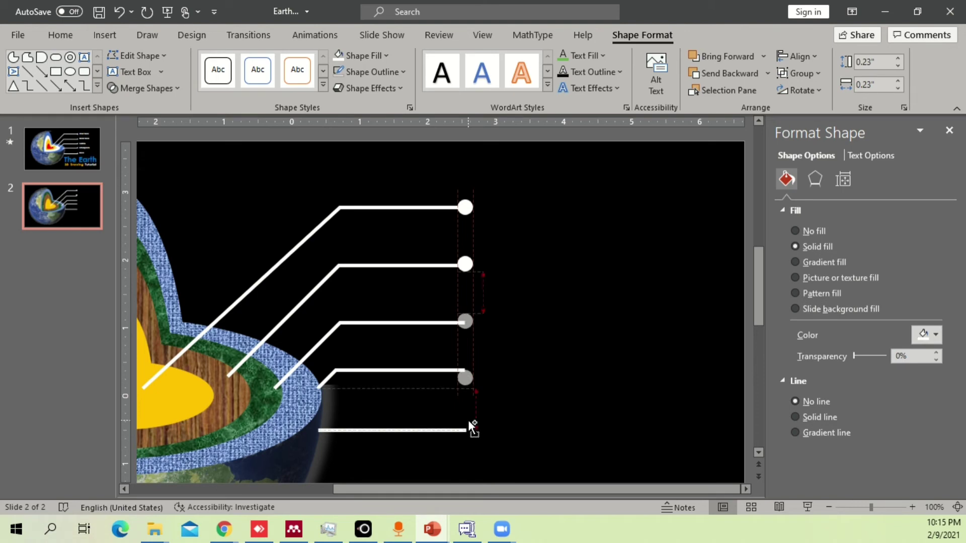
{"action": "left_click", "coordinate": [508, 396]}
{"action": "left_click", "coordinate": [467, 382]}
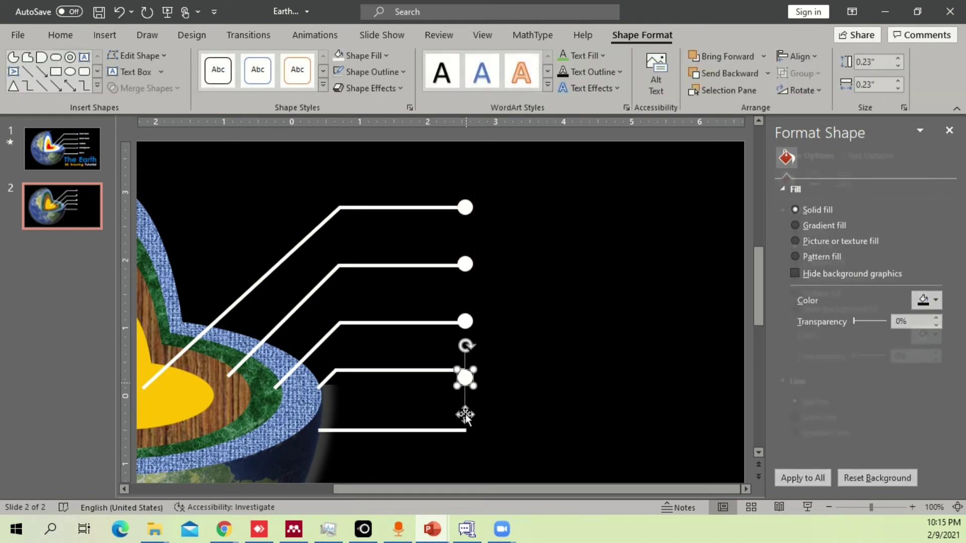
{"action": "key", "text": "Up"}
{"action": "left_click_drag", "start_coordinate": [467, 408], "coordinate": [471, 470], "text": "ctrl"}
{"action": "scroll", "coordinate": [527, 387], "scroll_direction": "down", "scroll_amount": 9, "text": "ctrl"}
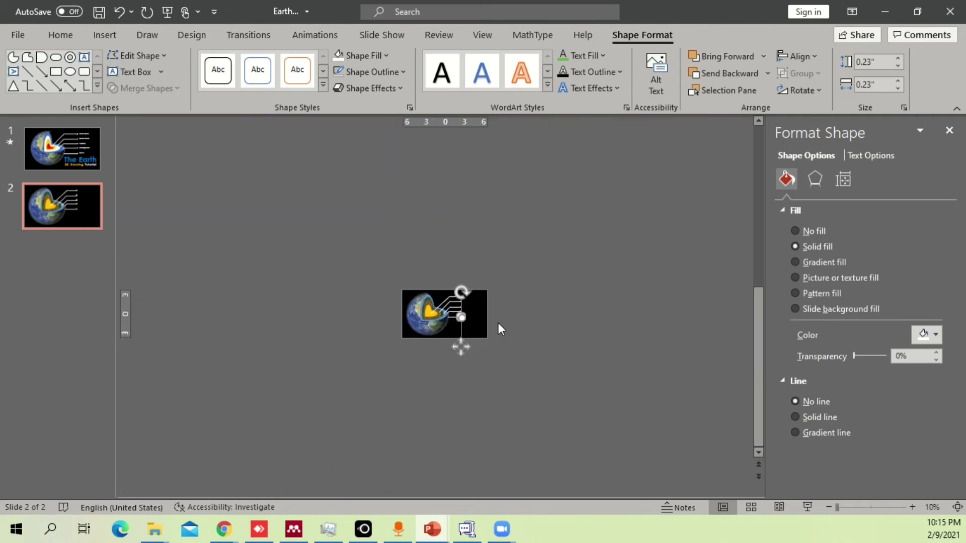
{"action": "scroll", "coordinate": [497, 320], "scroll_direction": "up", "scroll_amount": 6, "text": "ctrl"}
{"action": "left_click", "coordinate": [129, 153]}
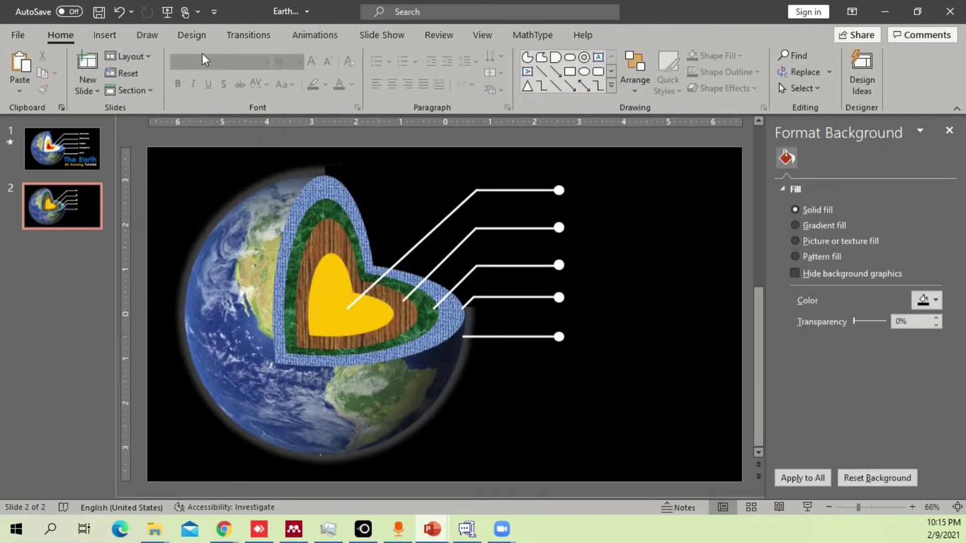
Step: Add a text box reading "Inner Core" beside the circle of the uppermost leader line
{"action": "left_click", "coordinate": [105, 35]}
{"action": "left_click", "coordinate": [645, 67]}
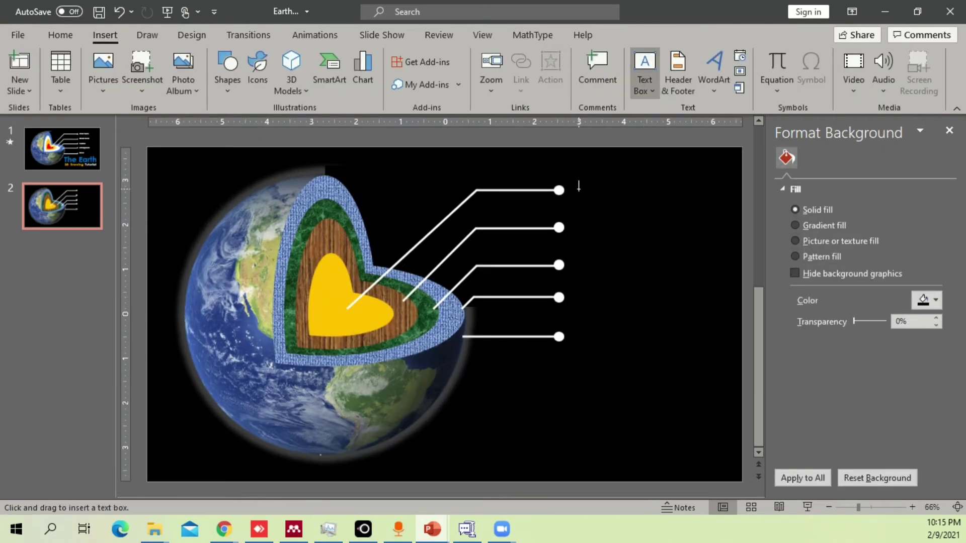
{"action": "left_click", "coordinate": [574, 190]}
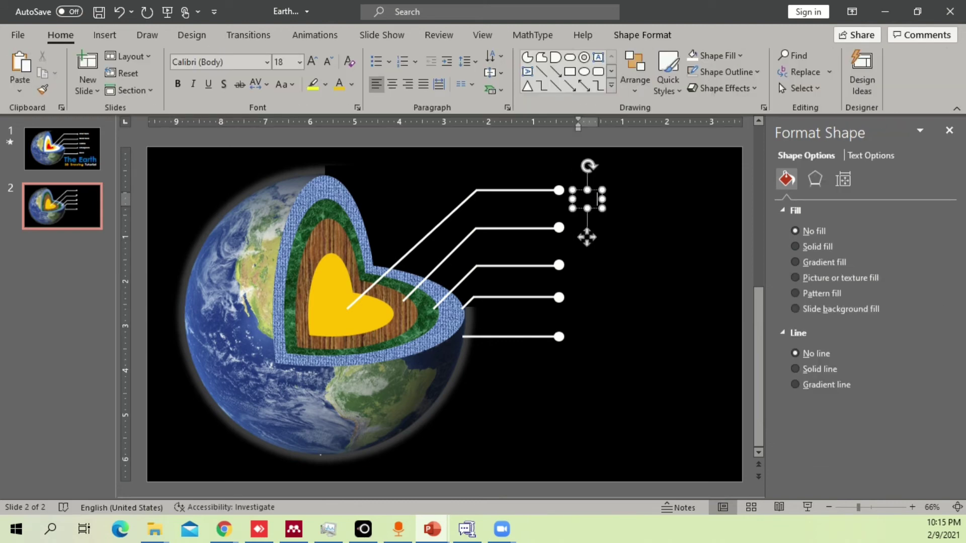
{"action": "type", "text": "Inner Core"}
Step: Format the "Inner Core" text as white, bold, 28 pt Century Gothic
{"action": "key", "text": "ctrl+a"}
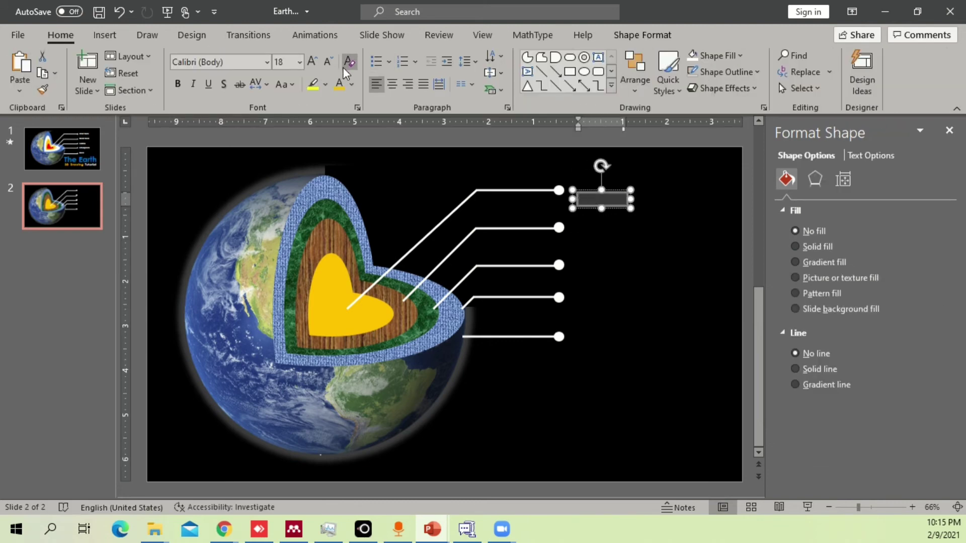
{"action": "left_click", "coordinate": [354, 88]}
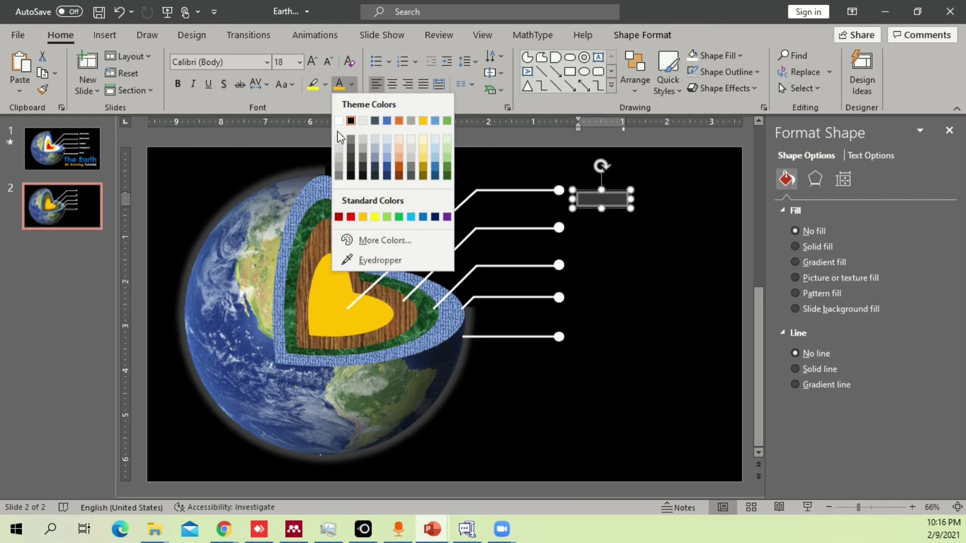
{"action": "left_click", "coordinate": [340, 122]}
{"action": "left_click", "coordinate": [229, 64]}
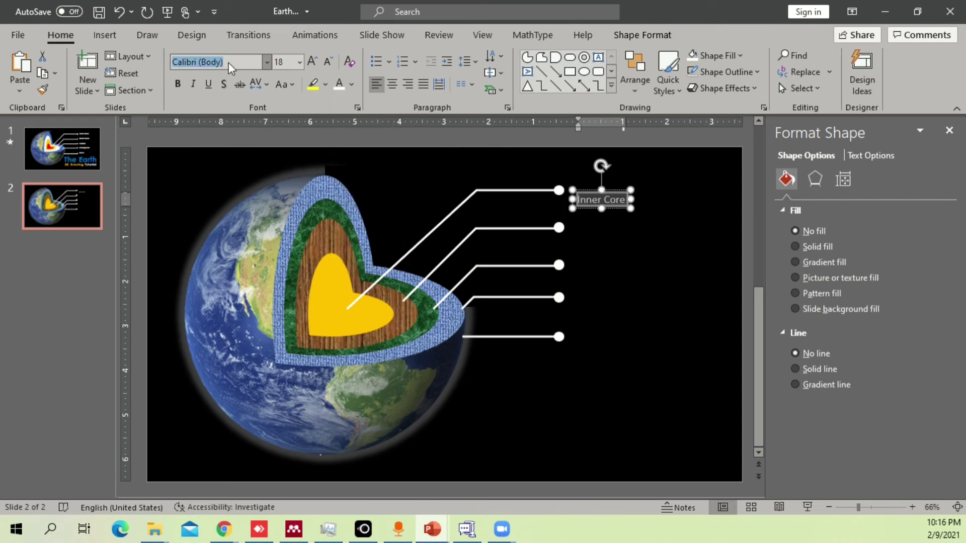
{"action": "type", "text": "Century Gothic"}
{"action": "key", "text": "Return"}
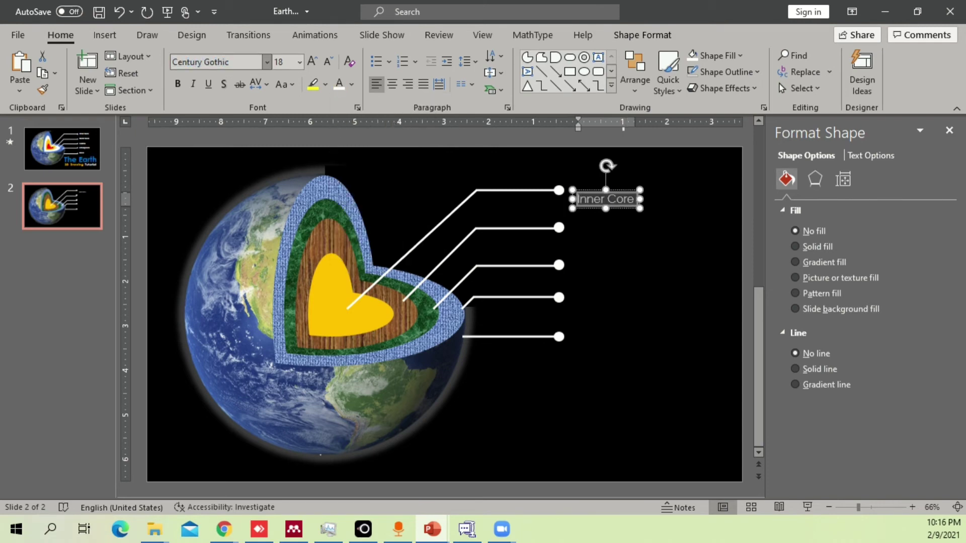
{"action": "left_click", "coordinate": [312, 61]}
{"action": "left_click", "coordinate": [312, 62]}
{"action": "left_click", "coordinate": [312, 61]}
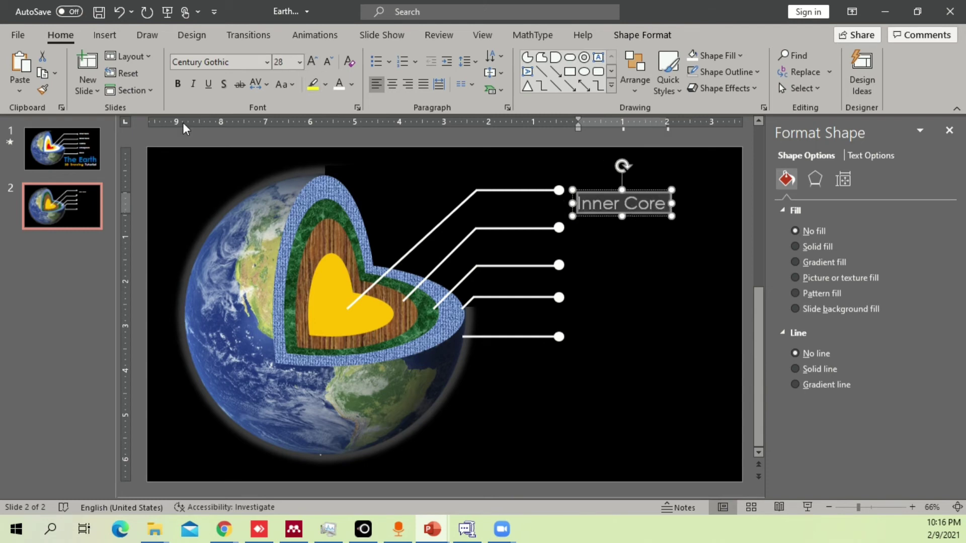
{"action": "left_click", "coordinate": [176, 85]}
Step: Align the "Inner Core" label with the first circle and try duplicating it beside the second one
{"action": "left_click_drag", "start_coordinate": [637, 217], "coordinate": [642, 240]}
{"action": "left_click", "coordinate": [645, 234]}
{"action": "left_click", "coordinate": [641, 240]}
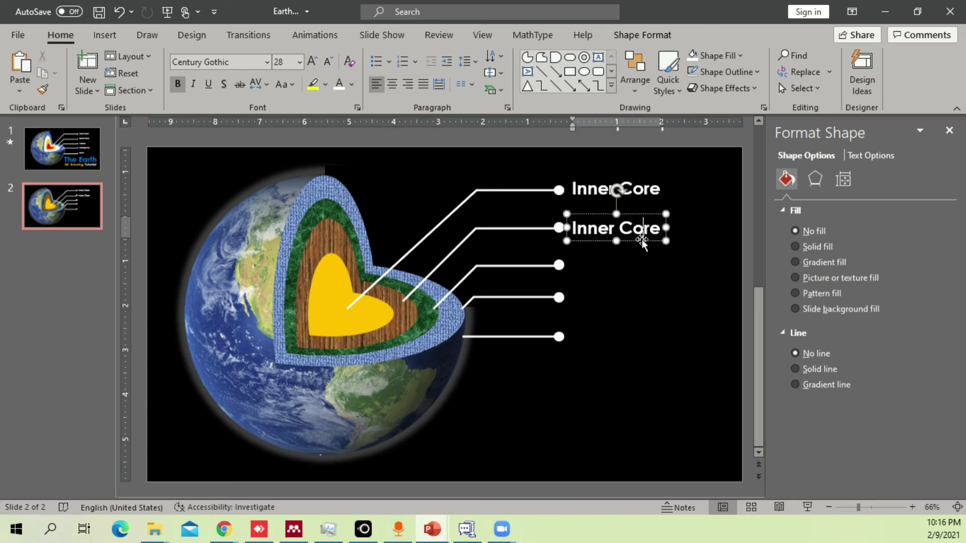
{"action": "key", "text": "ctrl+z"}
Step: Copy the five layer labels and both title lines from slide 1 and paste them onto slide 2
{"action": "left_click", "coordinate": [62, 148]}
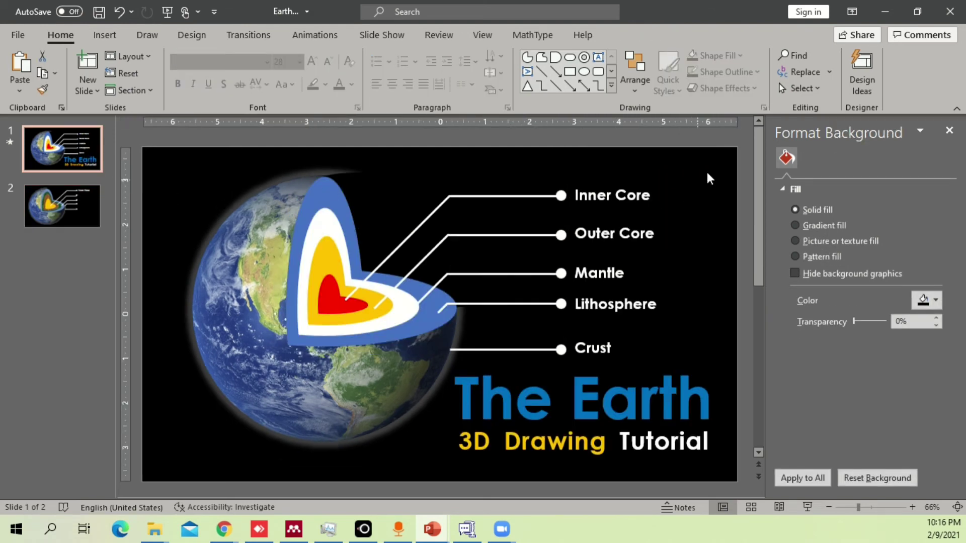
{"action": "left_click_drag", "start_coordinate": [709, 178], "coordinate": [559, 388]}
{"action": "left_click", "coordinate": [562, 438], "text": "shift"}
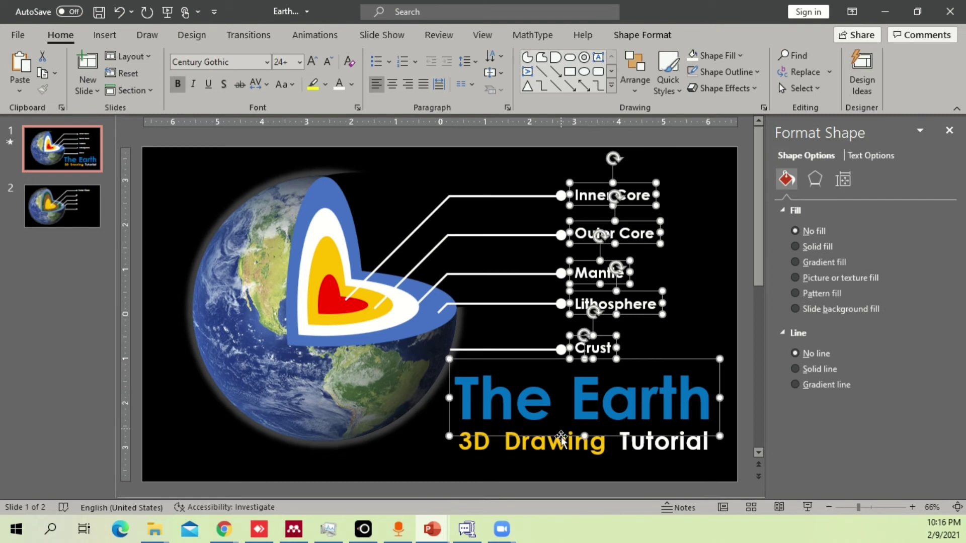
{"action": "left_click", "coordinate": [562, 441], "text": "shift"}
{"action": "key", "text": "Page_Down"}
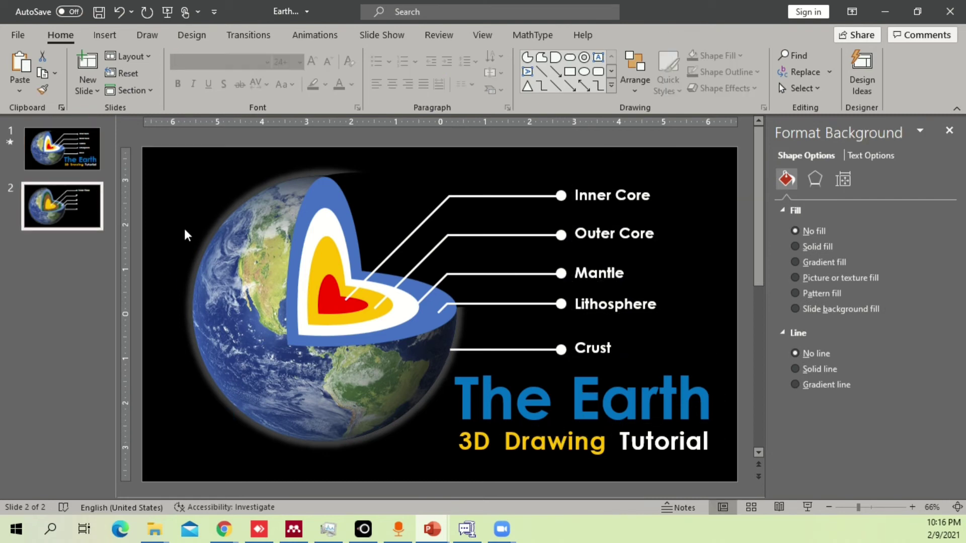
{"action": "key", "text": "ctrl+v"}
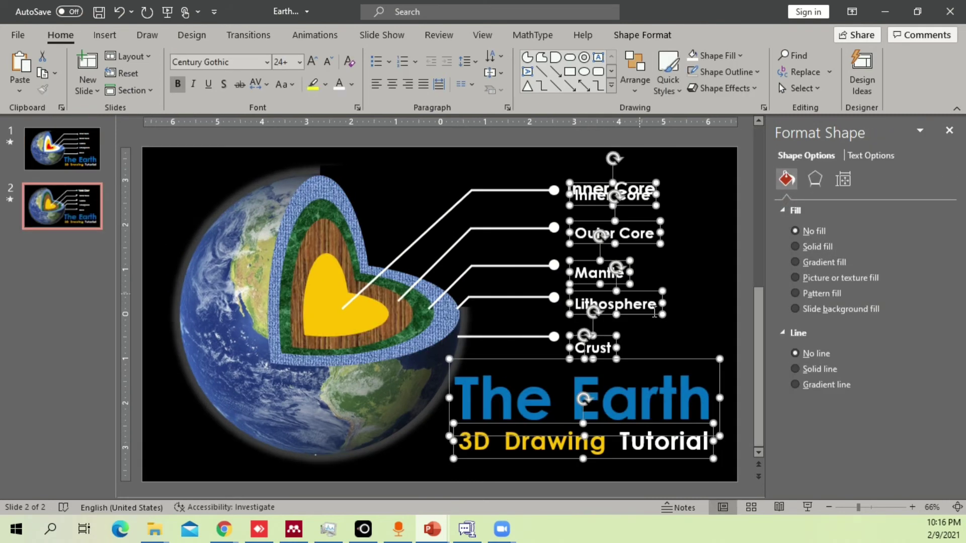
Step: Delete the larger 28 pt "Inner Core" label that overlaps the pasted one
{"action": "left_click", "coordinate": [699, 262]}
{"action": "left_click", "coordinate": [607, 178]}
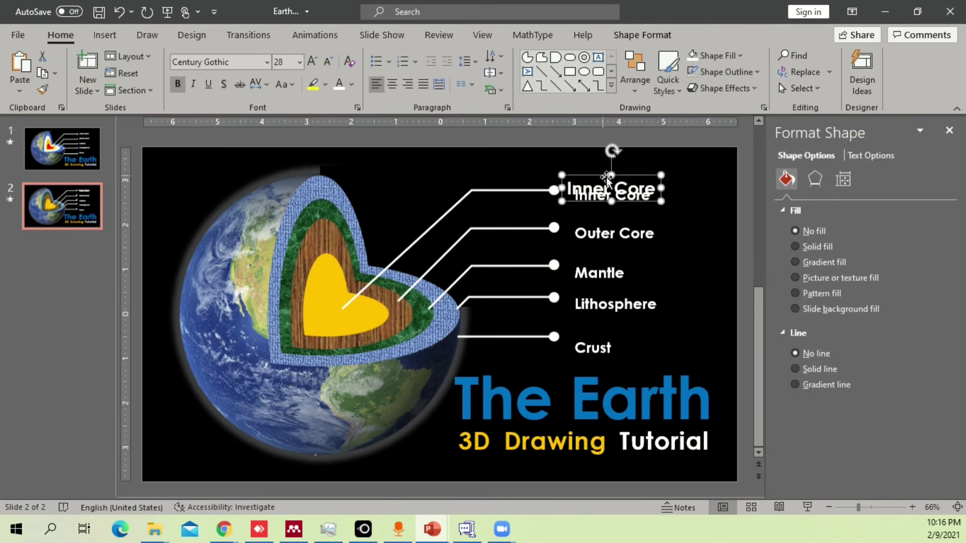
{"action": "key", "text": "Delete"}
Step: Select the Inner Core, Outer Core, Mantle, Lithosphere and Crust labels together
{"action": "left_click", "coordinate": [607, 193]}
{"action": "left_click", "coordinate": [597, 237], "text": "shift"}
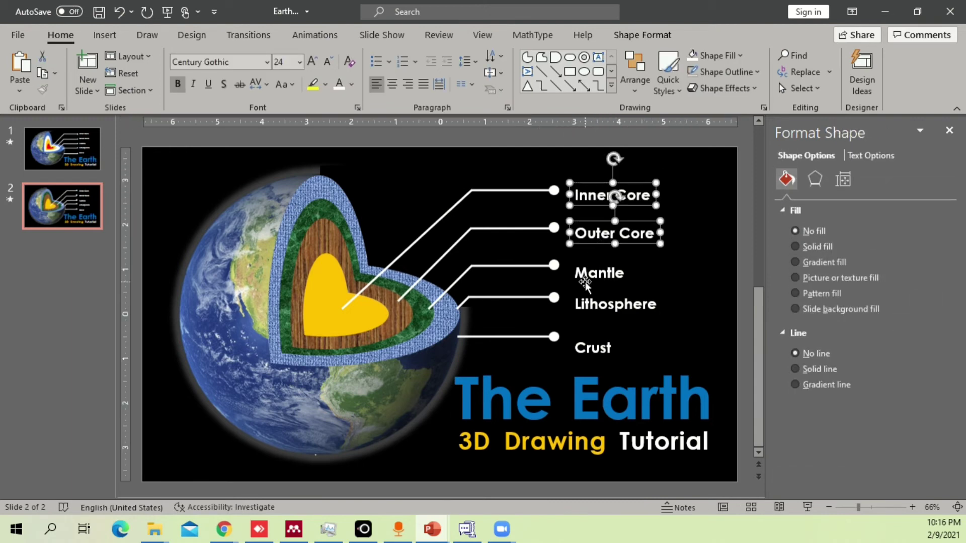
{"action": "left_click", "coordinate": [585, 283], "text": "shift"}
{"action": "left_click", "coordinate": [598, 306], "text": "shift"}
{"action": "left_click", "coordinate": [591, 347], "text": "shift"}
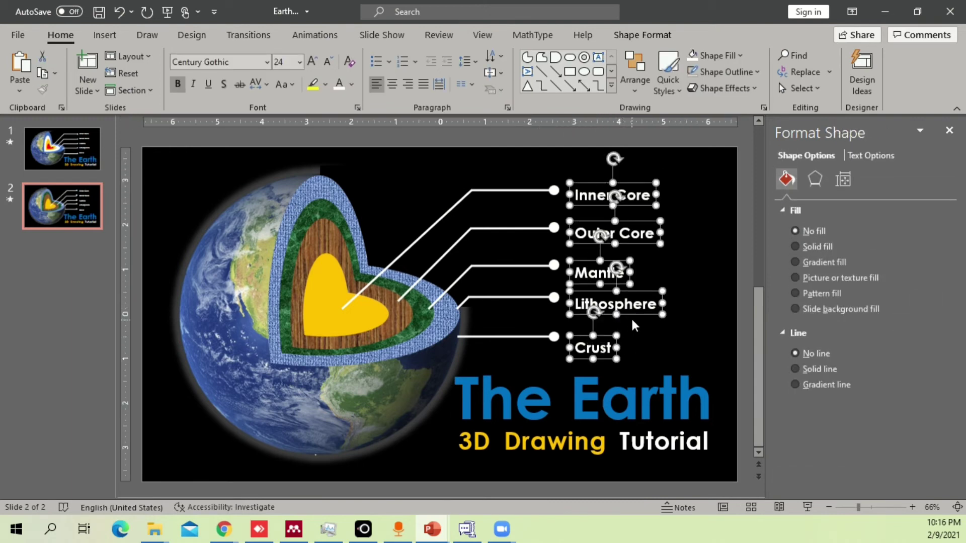